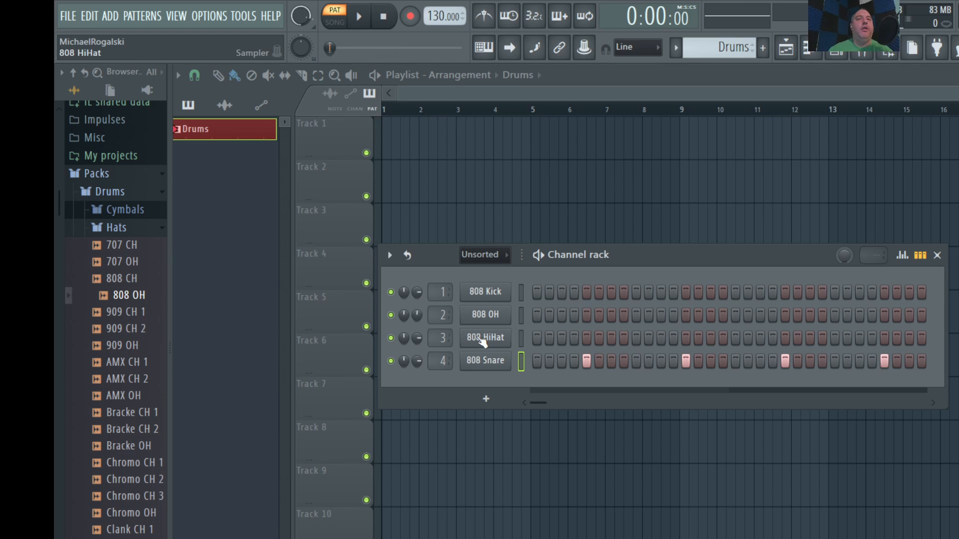
- Fill the 808 HiHat on every 2 steps and the 808 Kick on every 4 steps, and play back the pattern
right_click(481, 340)
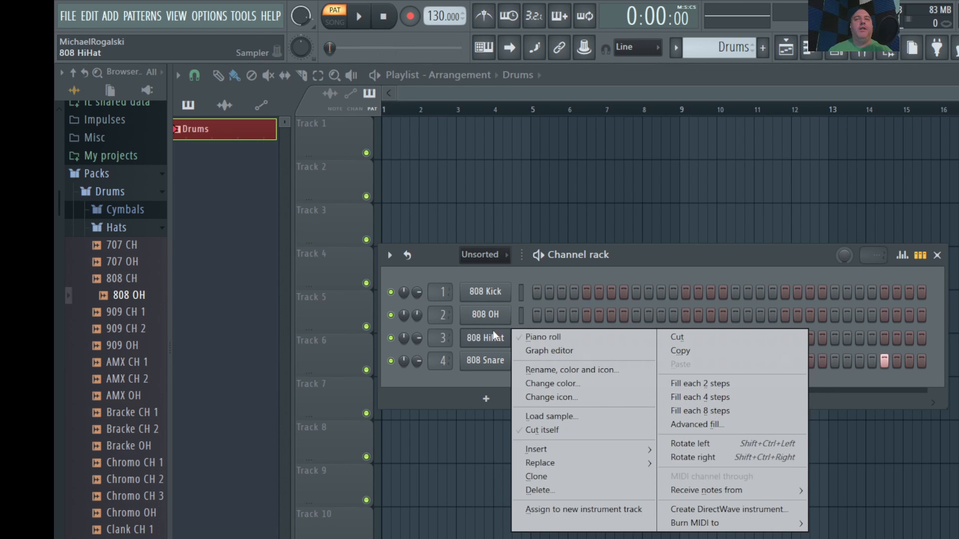
left_click(702, 383)
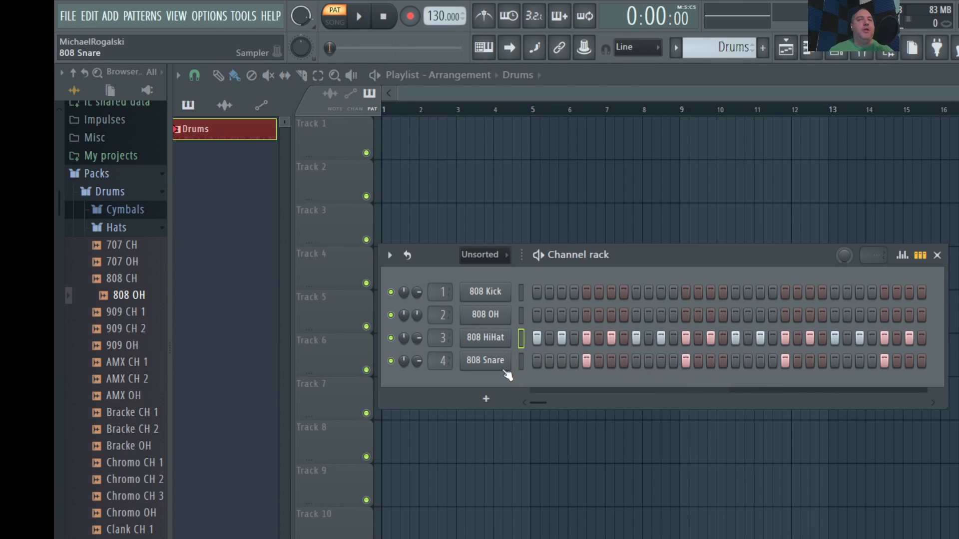
right_click(494, 291)
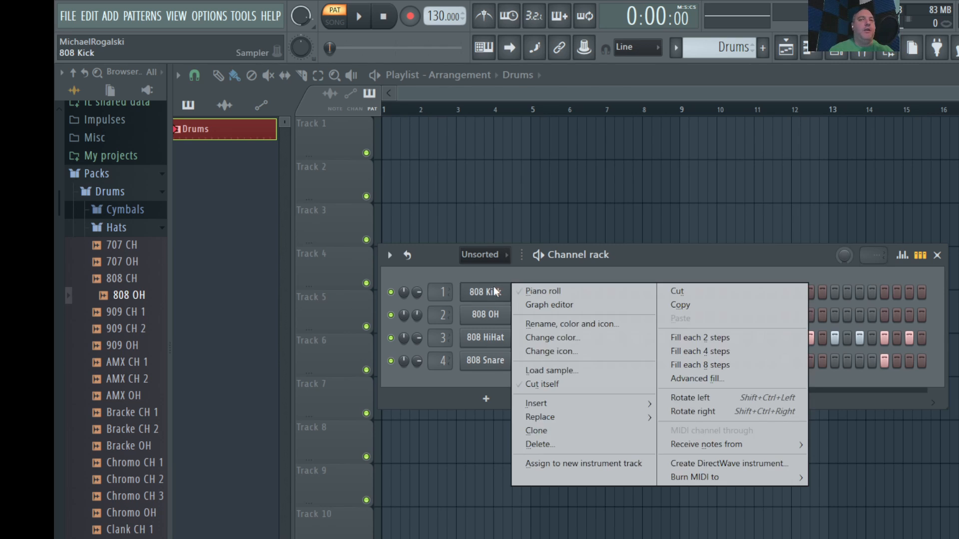
left_click(730, 348)
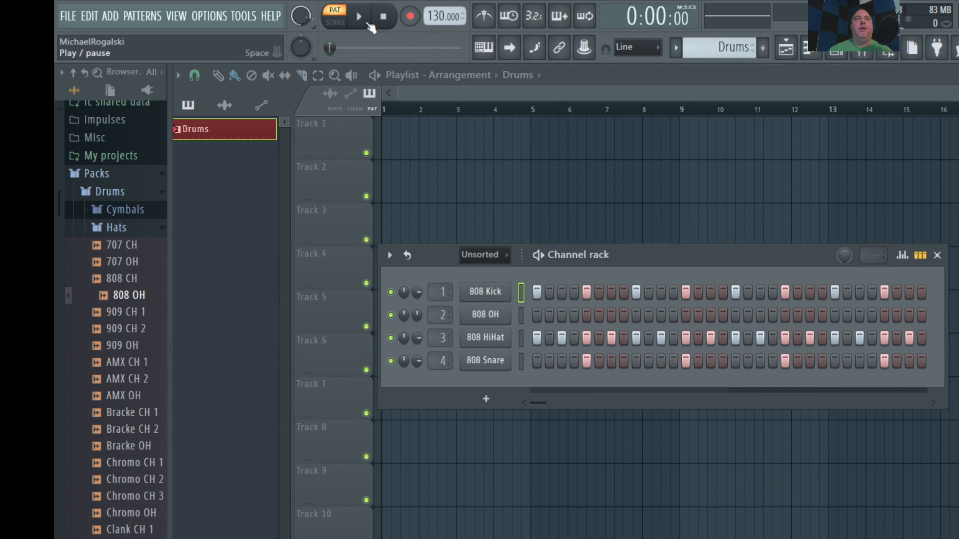
left_click(368, 23)
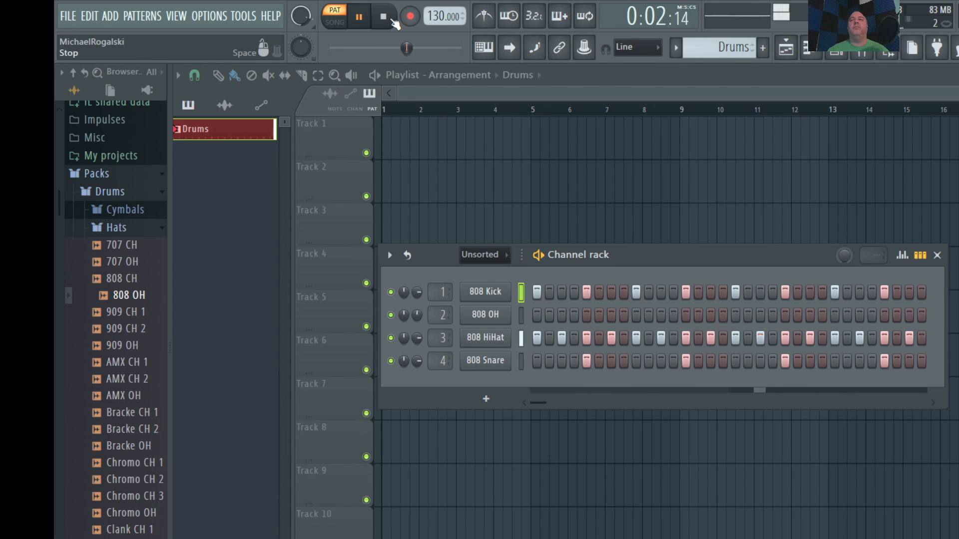
left_click(393, 22)
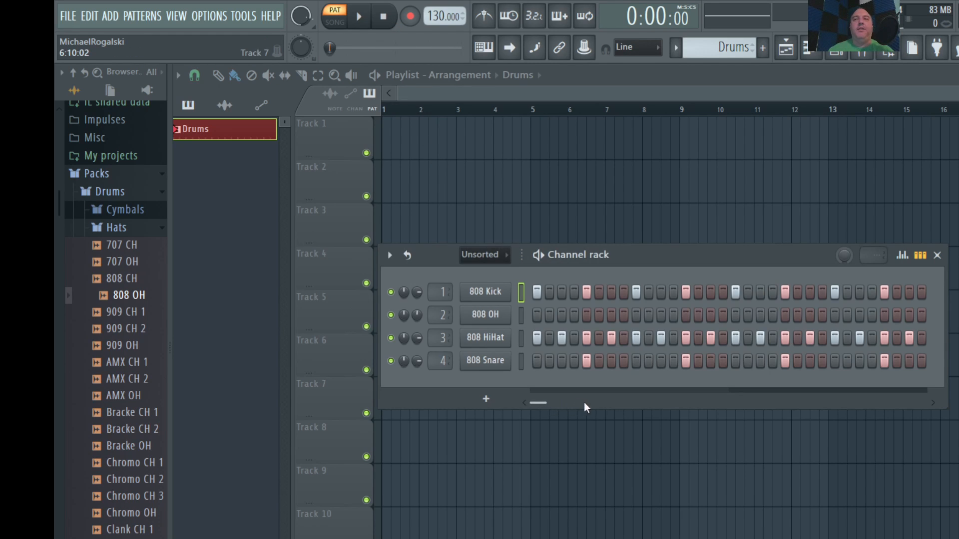
- Add extra 808 HiHat hits on steps 8 and 24, and play back the drum pattern
left_click(619, 336)
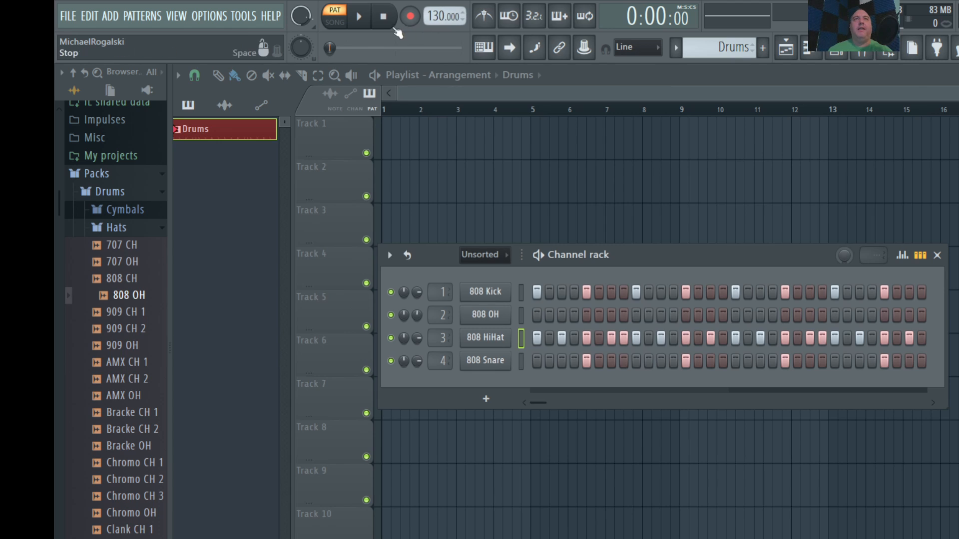
key("space")
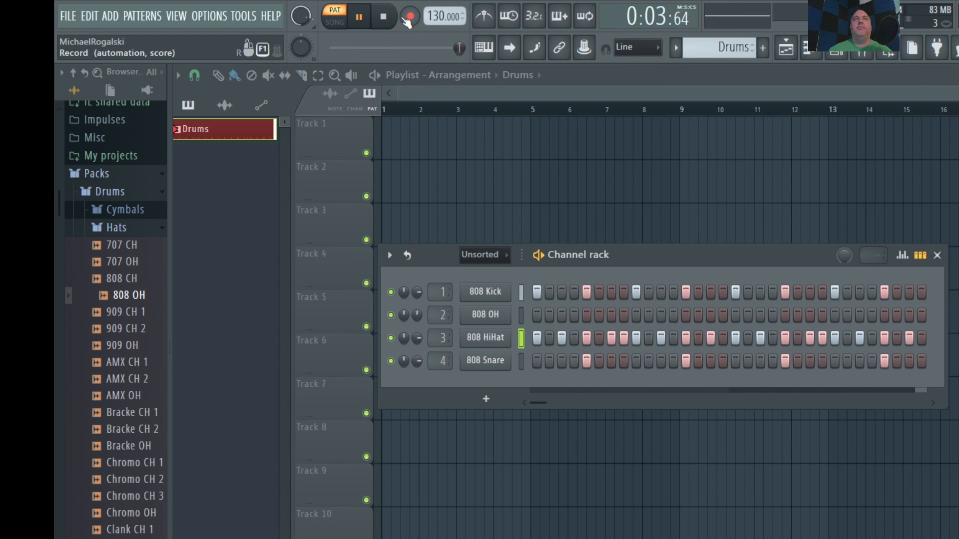
key("space")
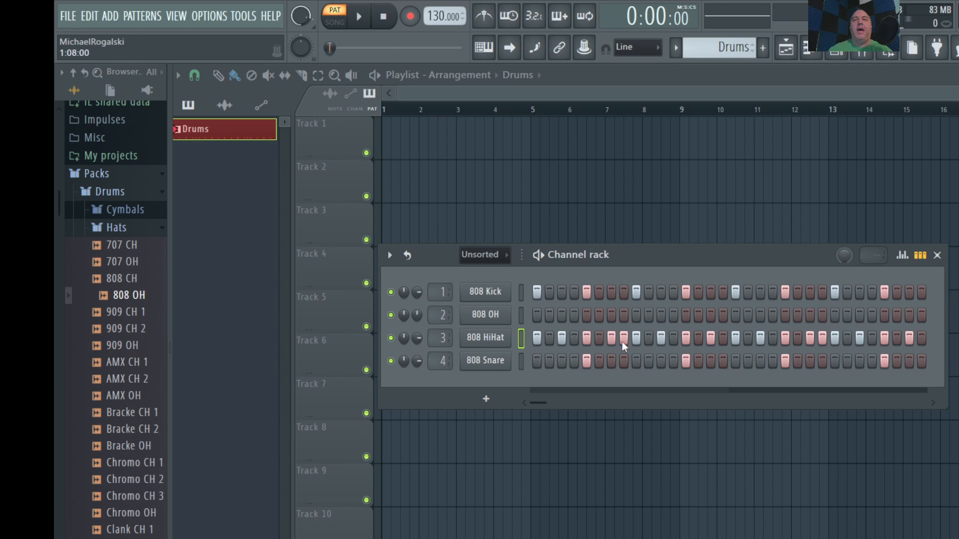
- Add 808 OH hits on steps 12, 28 and 32, and listen to the pattern
left_click(673, 315)
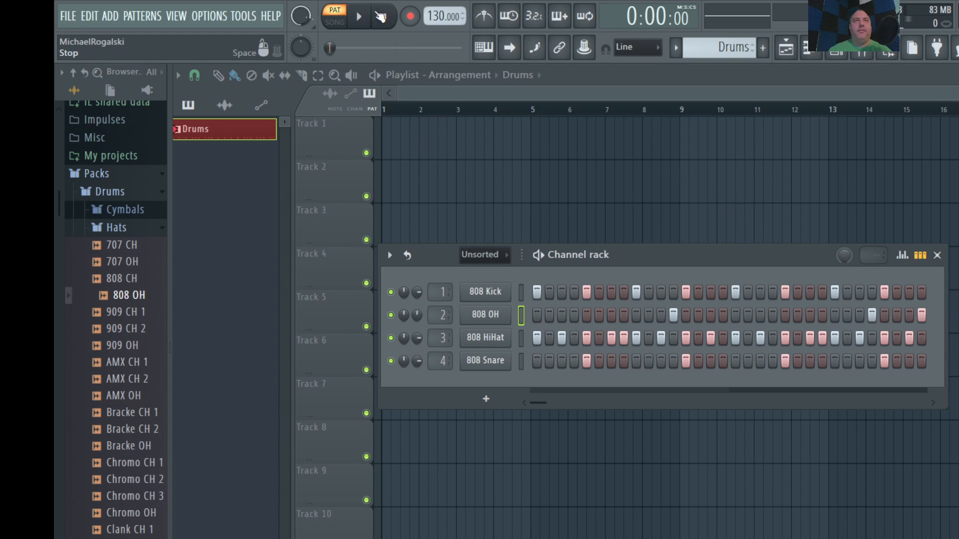
key("space")
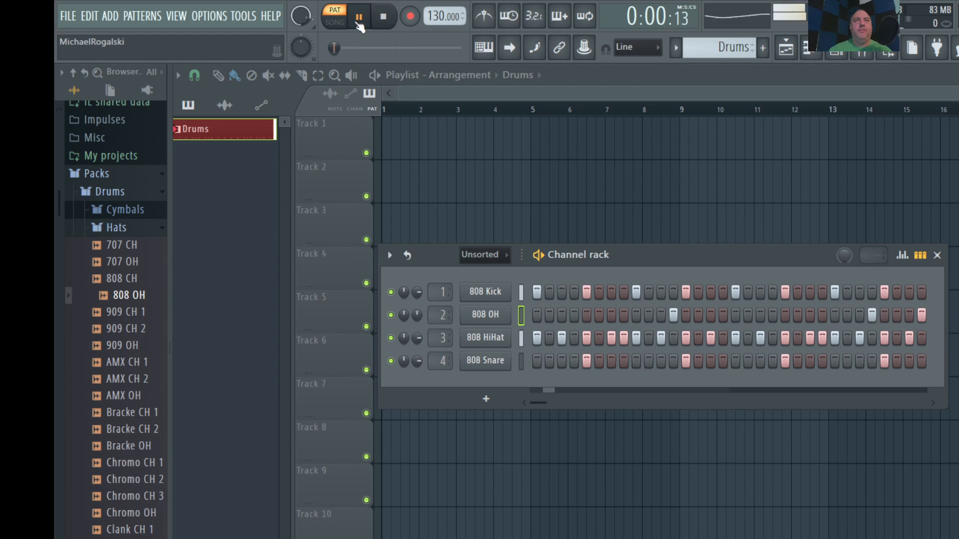
left_click(394, 23)
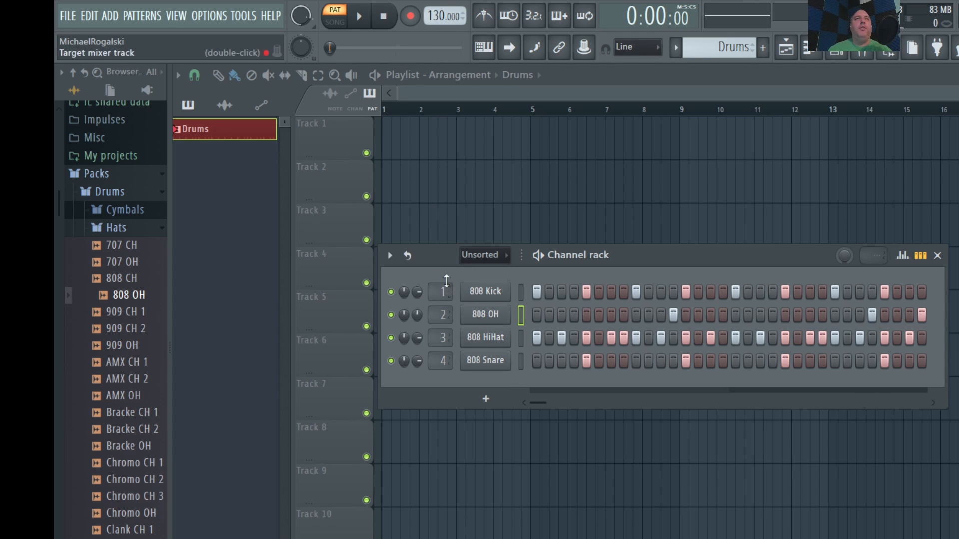
- Set the project tempo to 120 BPM and play the drum pattern at that speed
left_click_drag(443, 18, 444, 18)
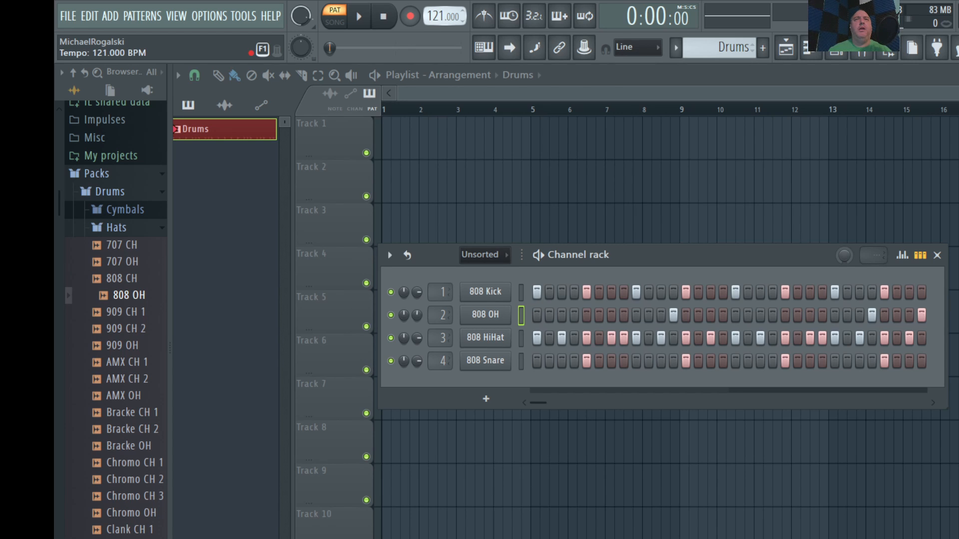
left_click_drag(443, 18, 443, 20)
key("space")
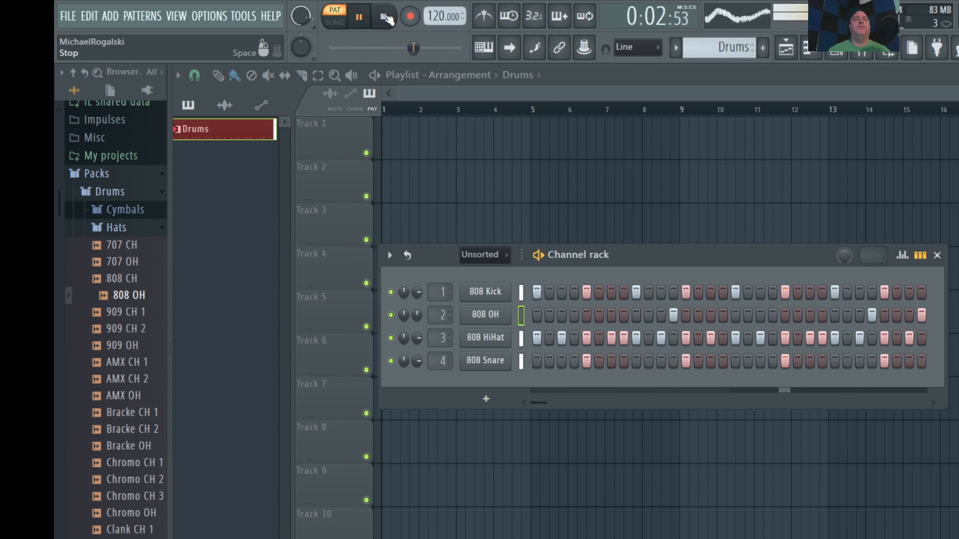
left_click(387, 19)
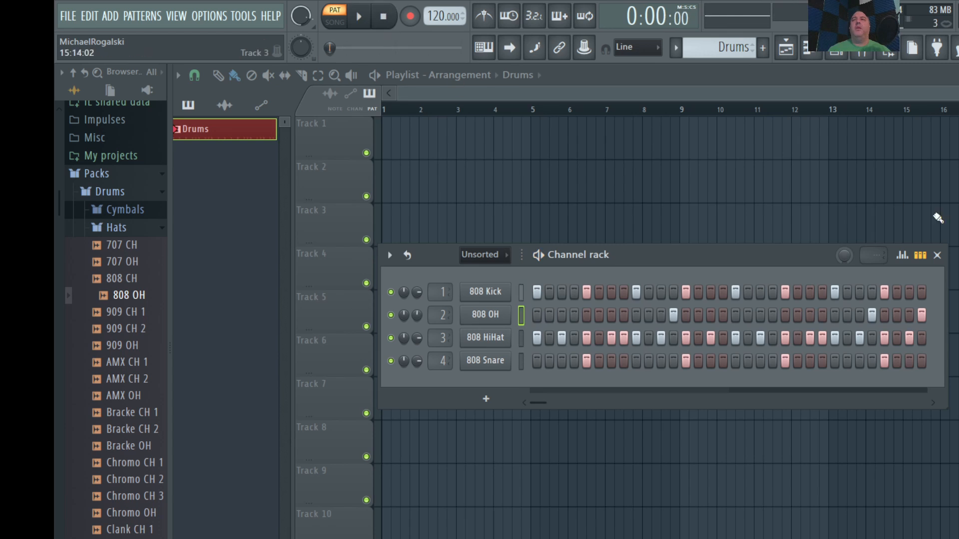
- Close the channel rack and paint Drums pattern clips along Track 1 from bar 1 through bar 16
left_click(937, 256)
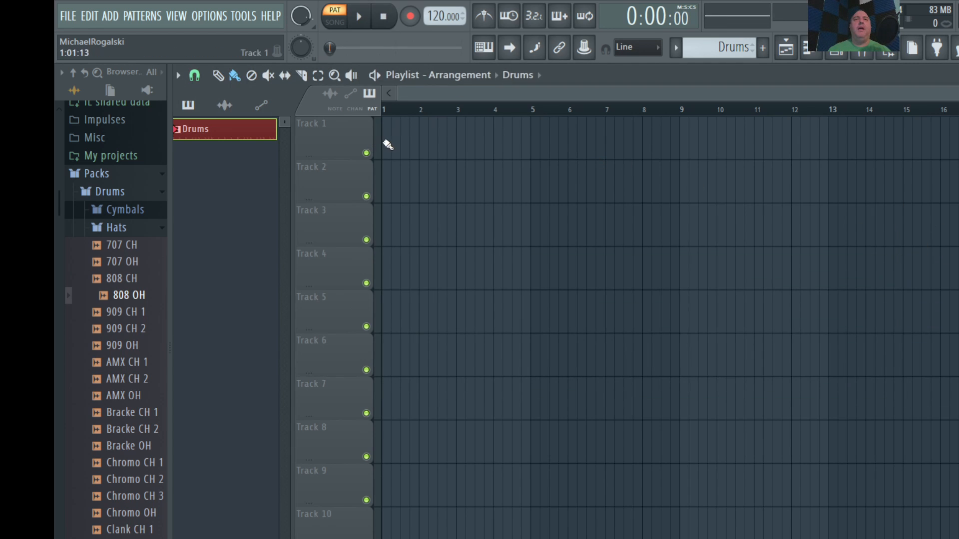
mouse_move(388, 145)
left_mouse_down()
mouse_move(572, 133)
mouse_move(839, 158)
mouse_move(914, 150)
left_mouse_up()
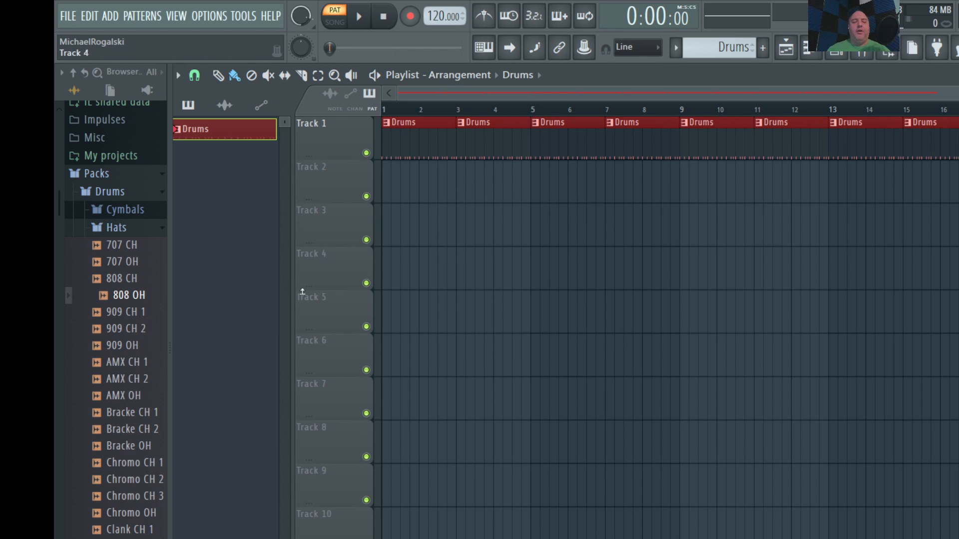
- Bring the Thriller_-_Acapella audio file from the Thriller project folder into the playlist, at the start of Track 2
key("alt+Tab")
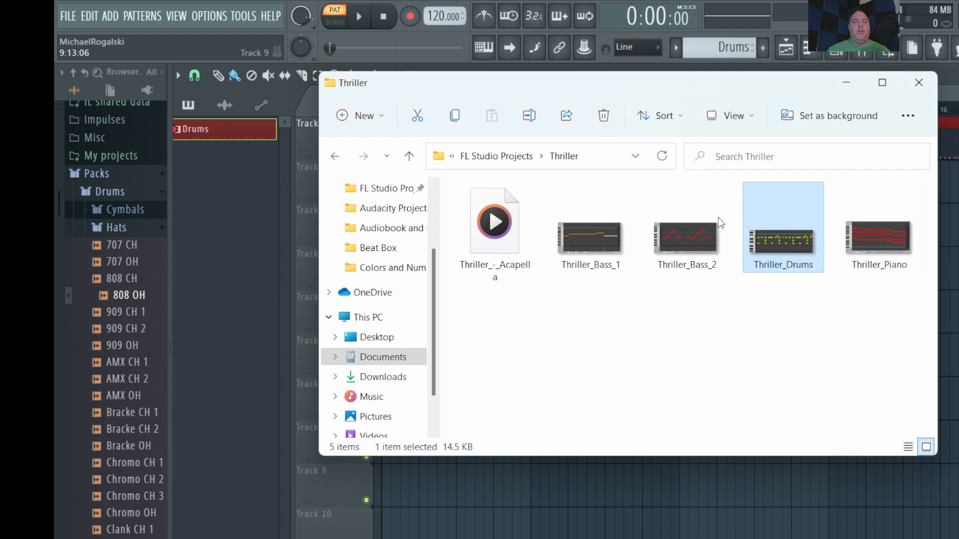
left_click_drag(472, 90, 655, 277)
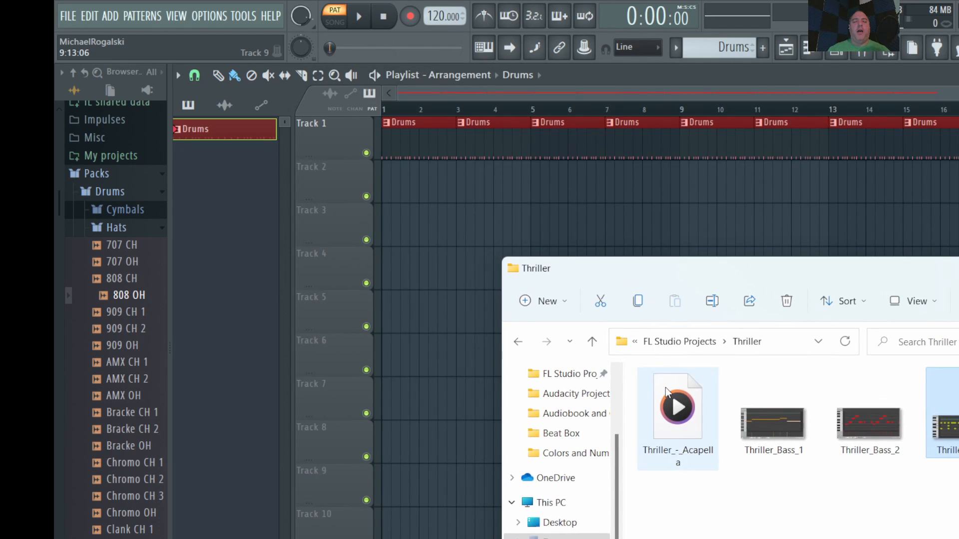
left_click_drag(676, 407, 392, 192)
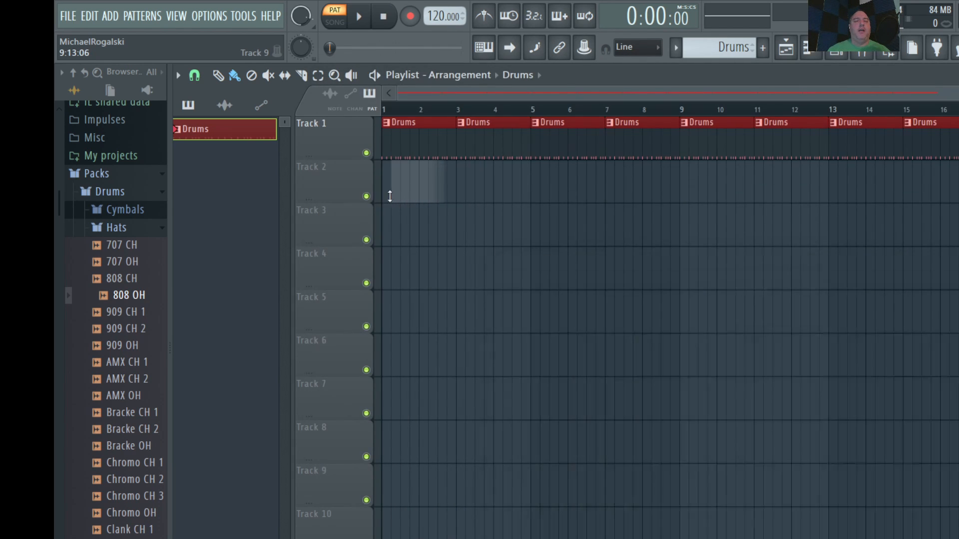
left_click_drag(554, 192, 544, 192)
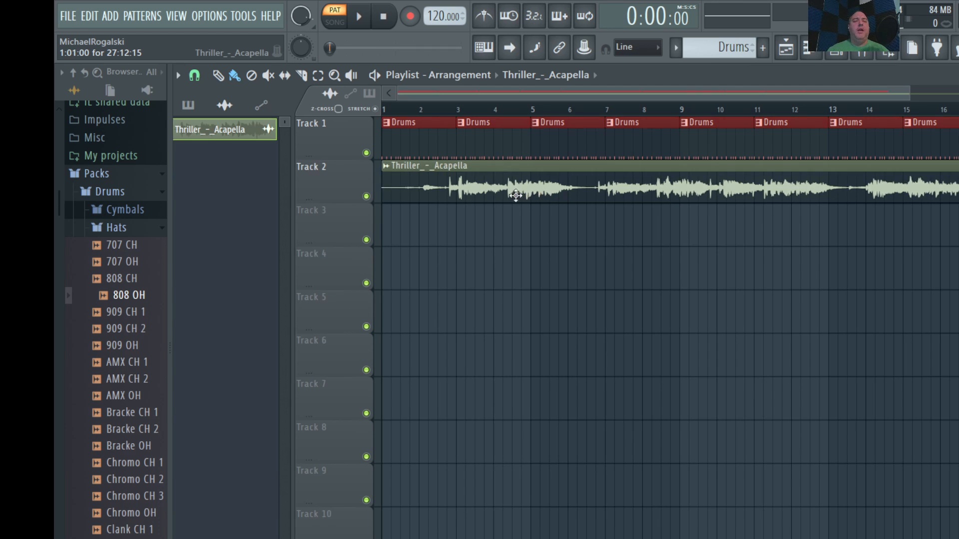
- Switch playback to song mode and listen to the opening bars of the arrangement
left_click(365, 20)
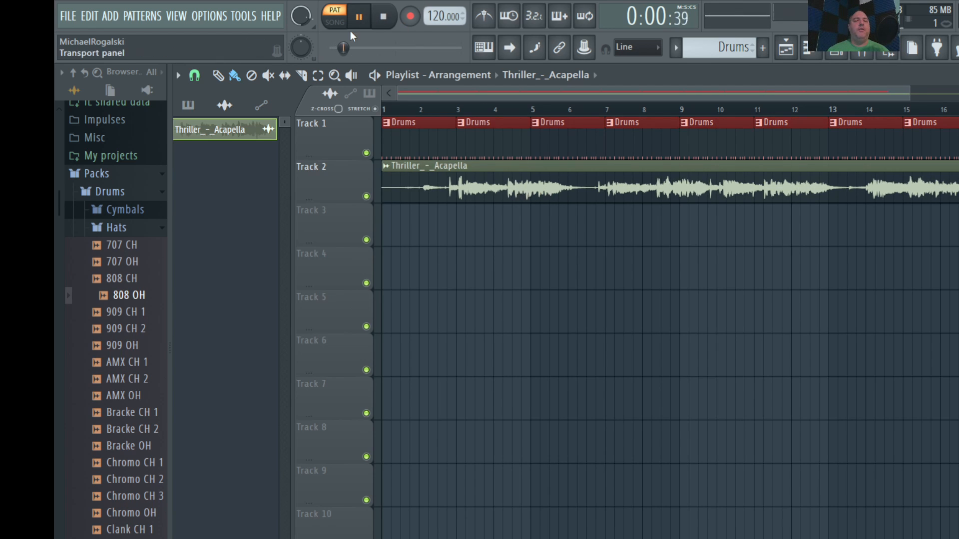
left_click(342, 24)
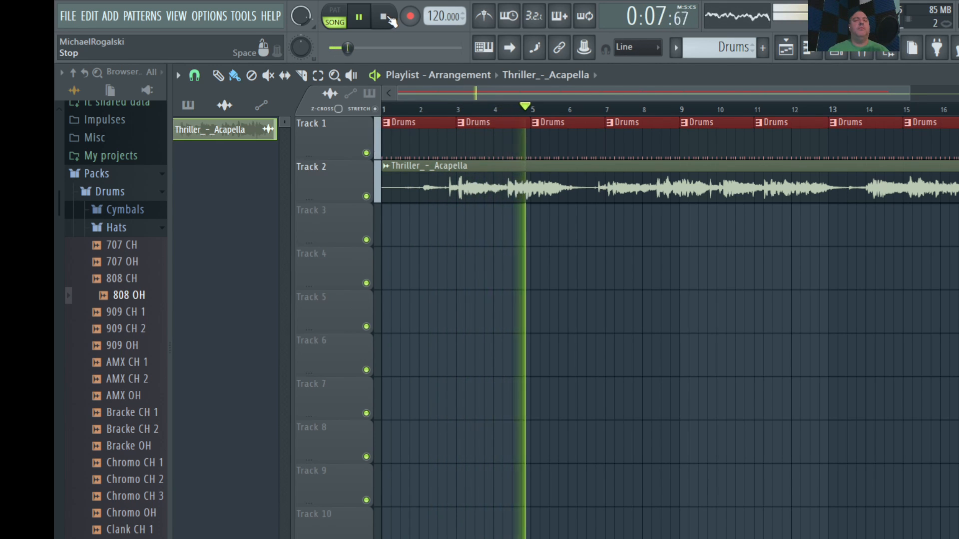
left_click(388, 17)
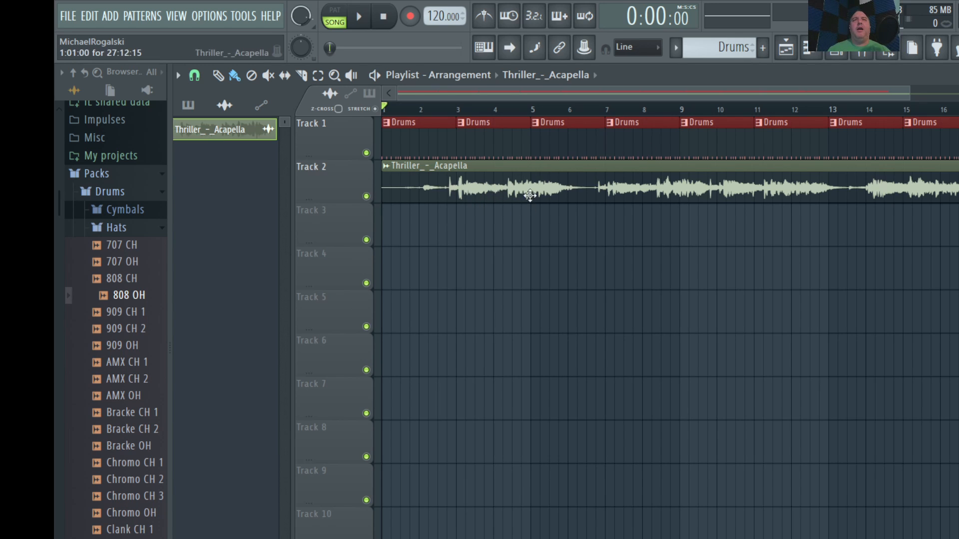
- Move the acapella clip to start about halfway through bar 2 and play the song from early in bar 4
left_click_drag(467, 187, 523, 188)
left_click(504, 110)
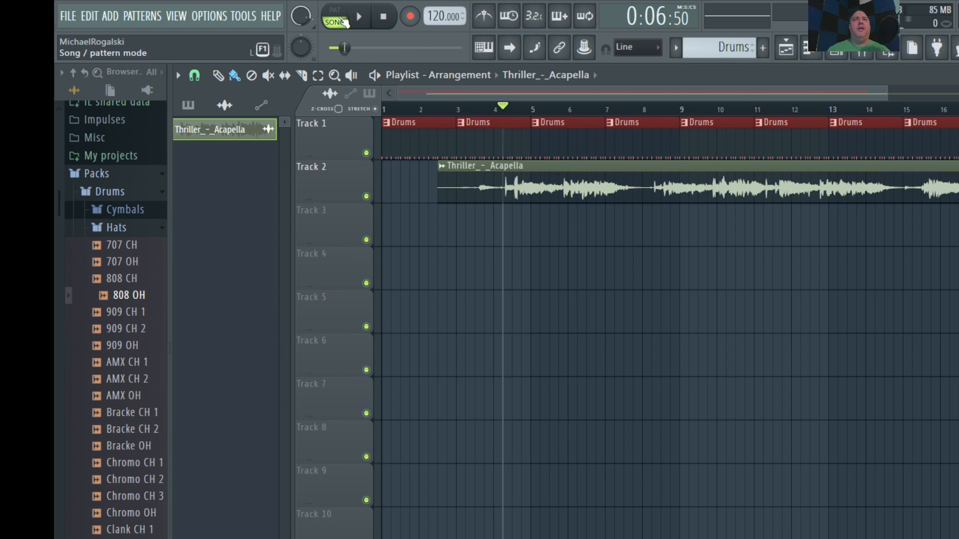
key("space")
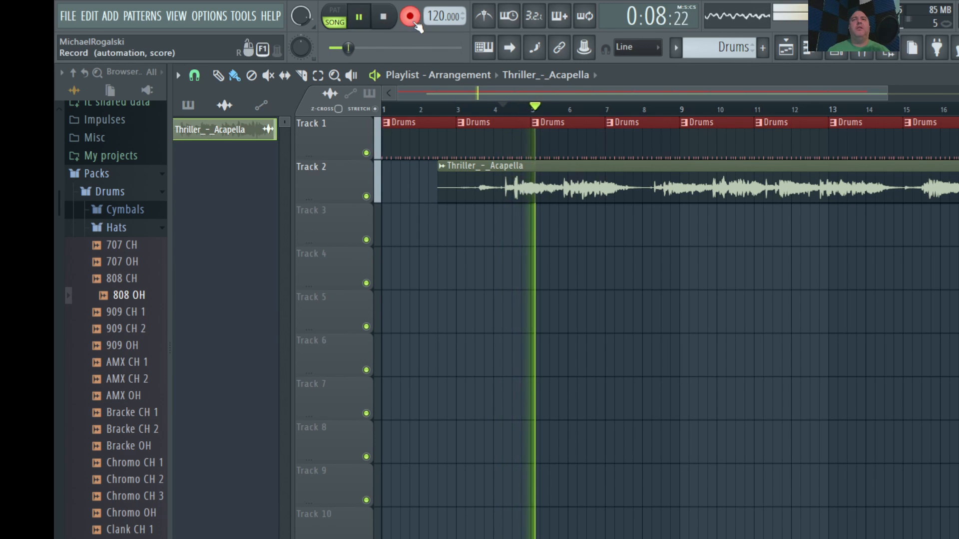
key("space")
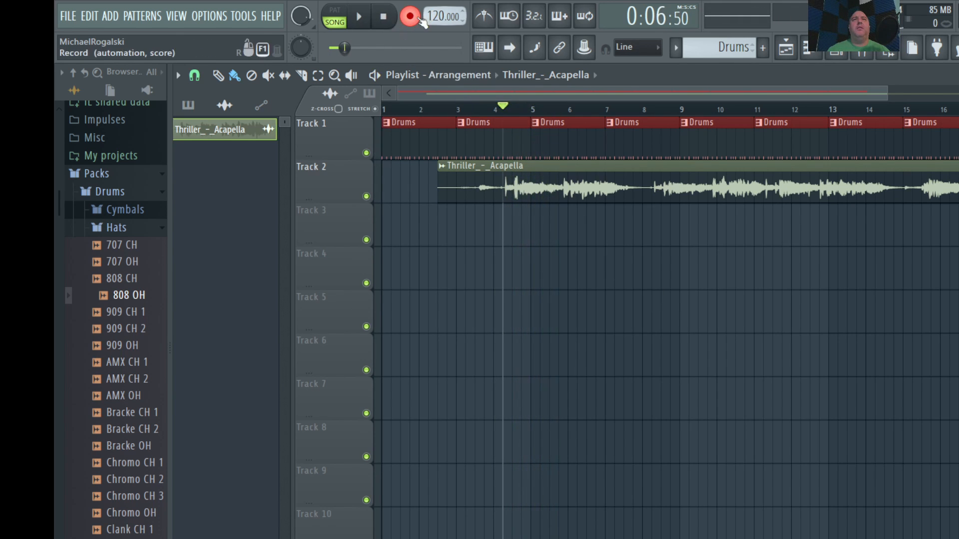
- Shift the acapella clip's start to 2:13:00 and check its timing against the drums
mouse_move(531, 187)
left_mouse_down()
mouse_move(549, 186)
mouse_move(540, 186)
left_mouse_up()
left_click(361, 19)
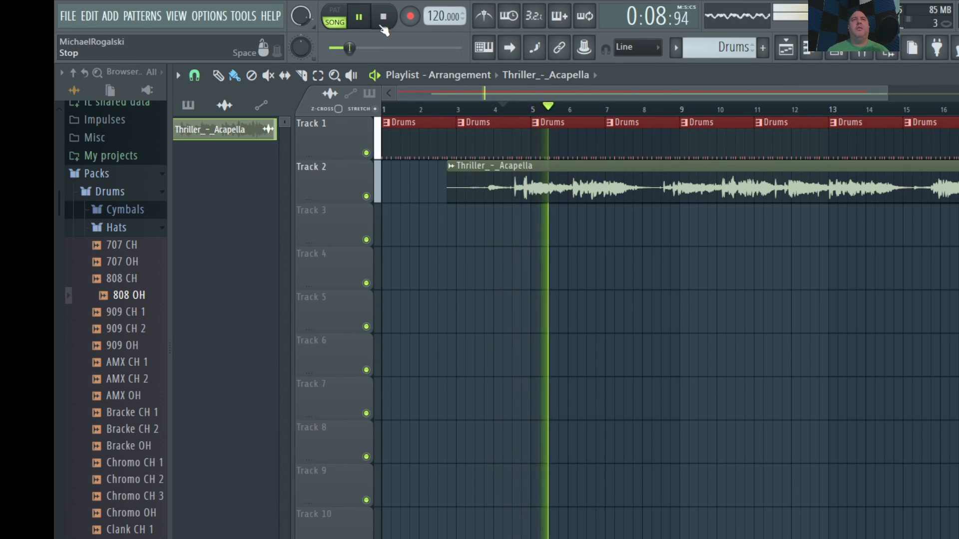
left_click(382, 27)
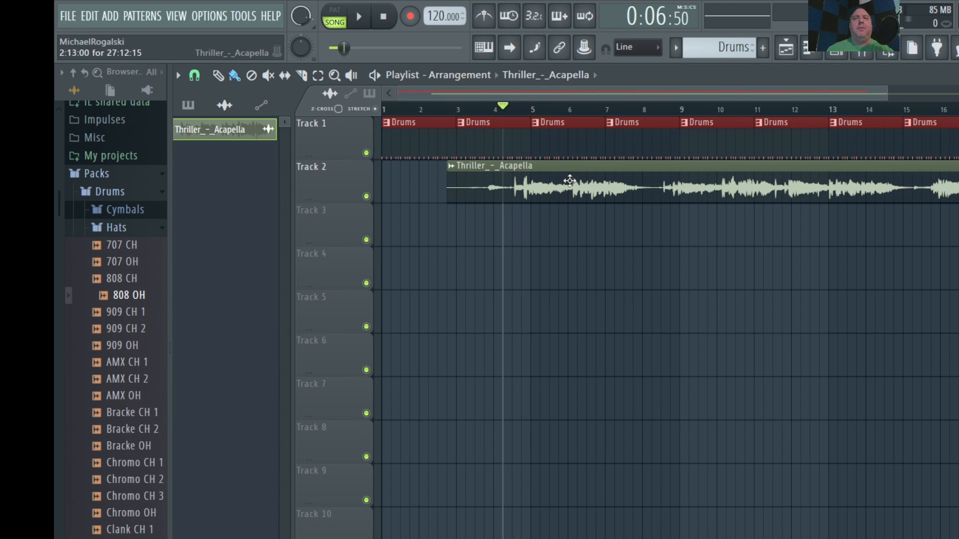
- Nudge the acapella clip earlier to 2:11:03 and play the song to check the vocal's timing
left_click_drag(575, 183, 570, 183)
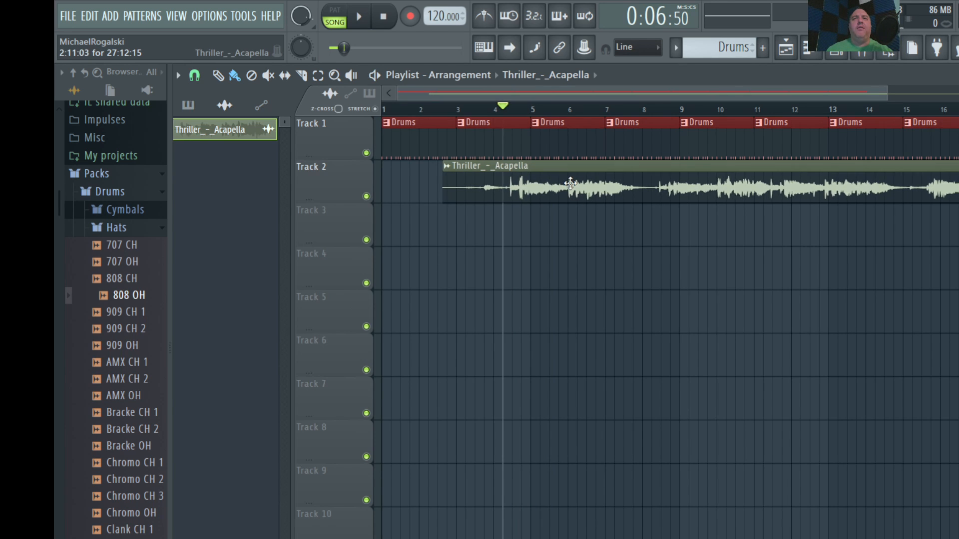
left_click(358, 23)
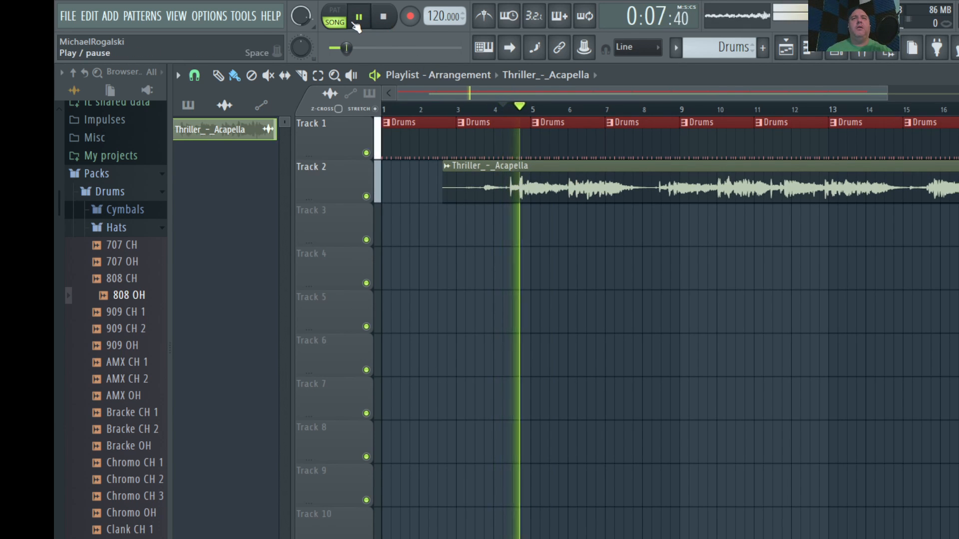
left_click(383, 23)
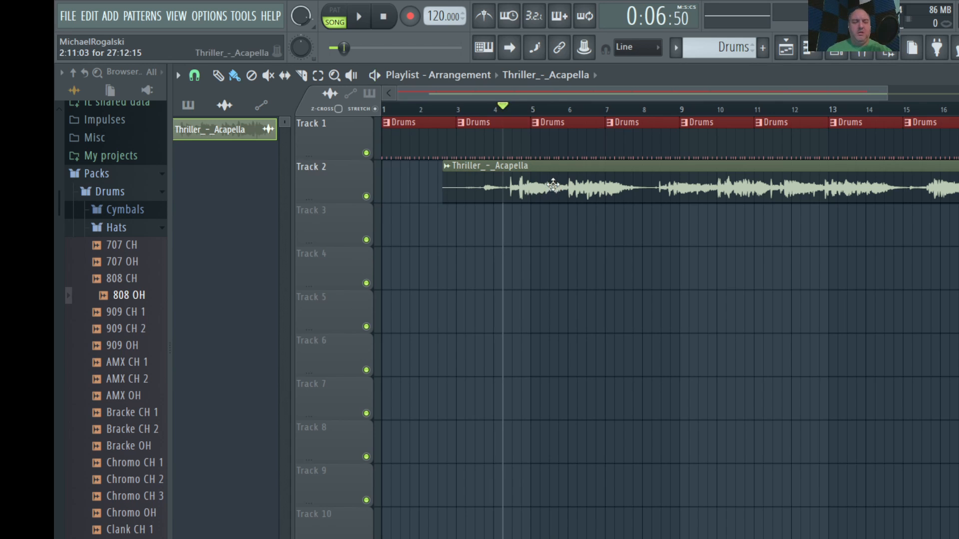
- Fine-tune the acapella clip's start to 2:10:14 and play the song to check the vocal against the beat
left_click_drag(553, 184, 547, 184)
key("space")
key("space")
key("space")
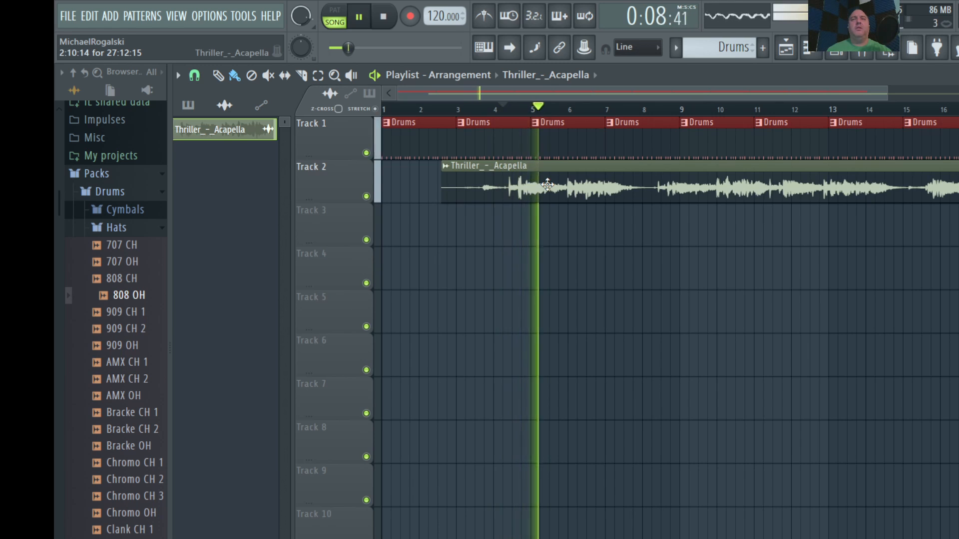
key("space")
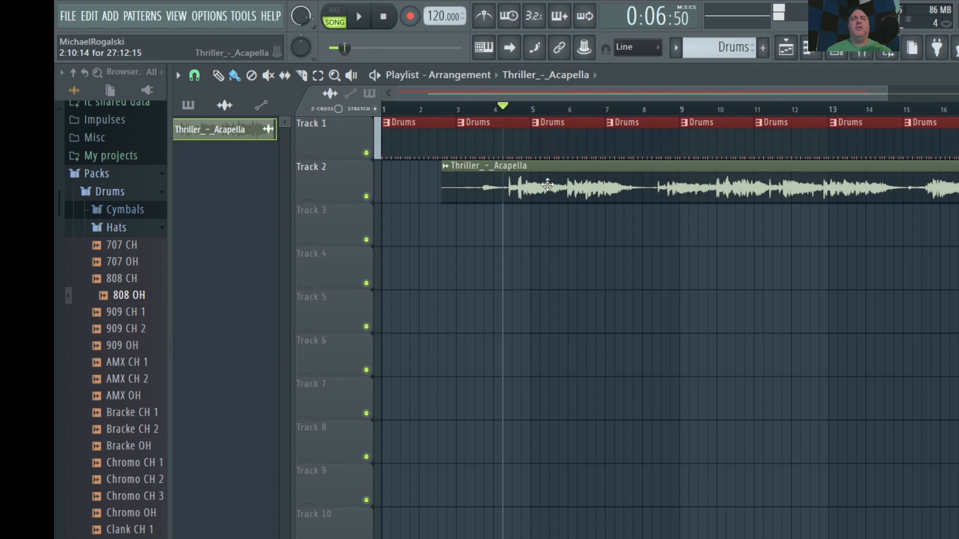
left_click_drag(547, 182, 547, 181)
key("space")
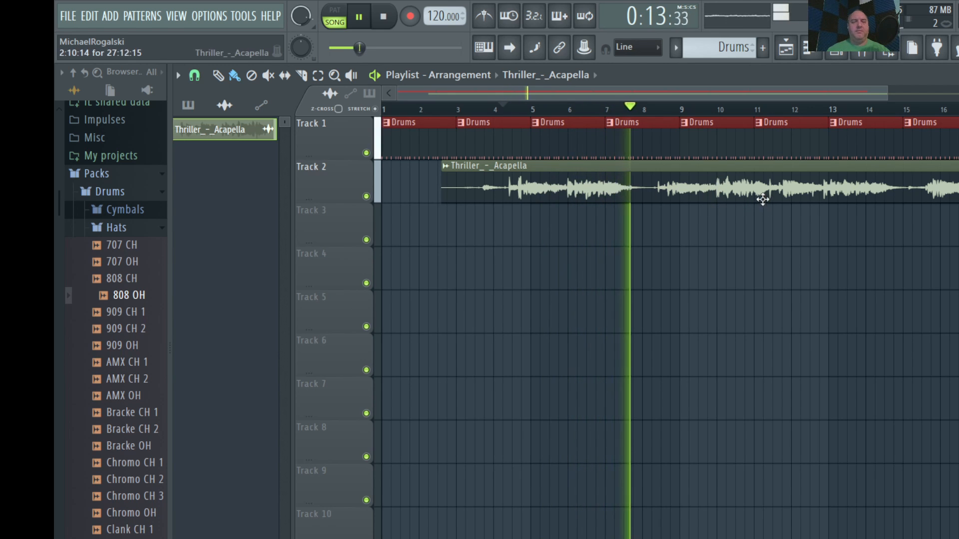
- Inspect the acapella's waveform against the drum pattern during playback and stop the song
scroll(735, 200, "up", 5)
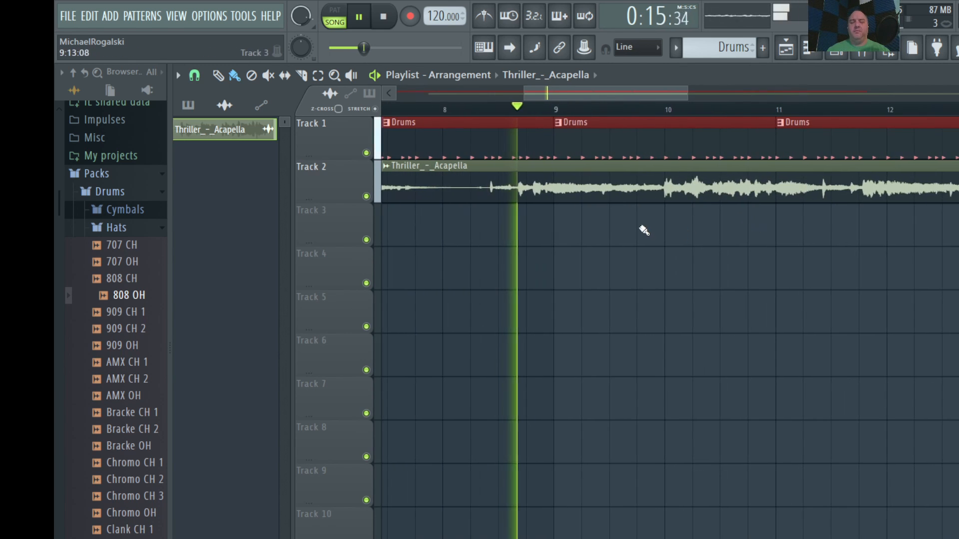
scroll(654, 240, "left", 8)
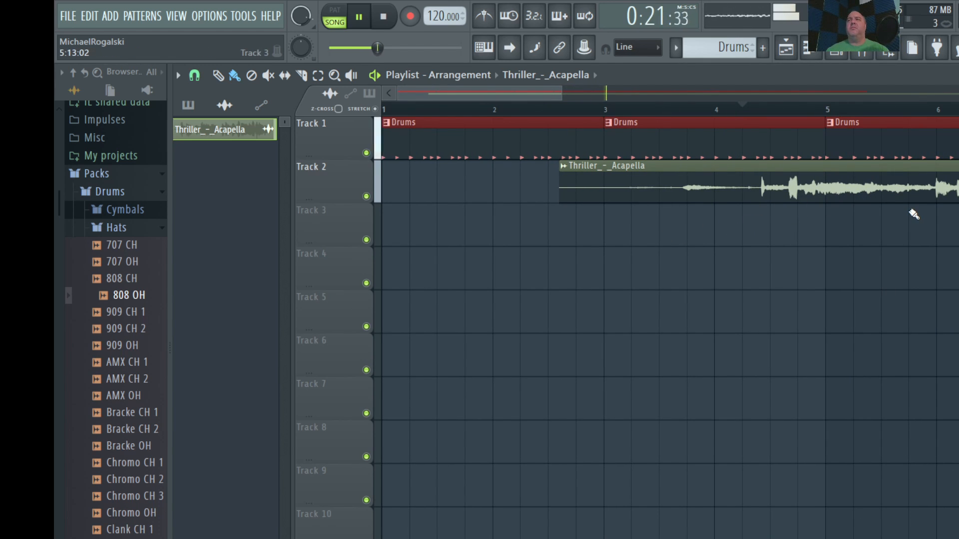
key("space")
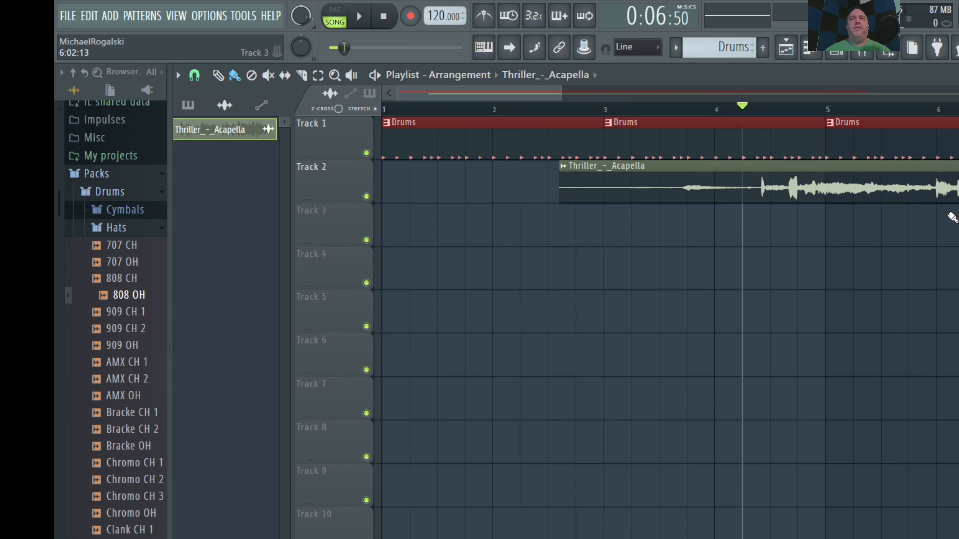
scroll(952, 217, "down", 3)
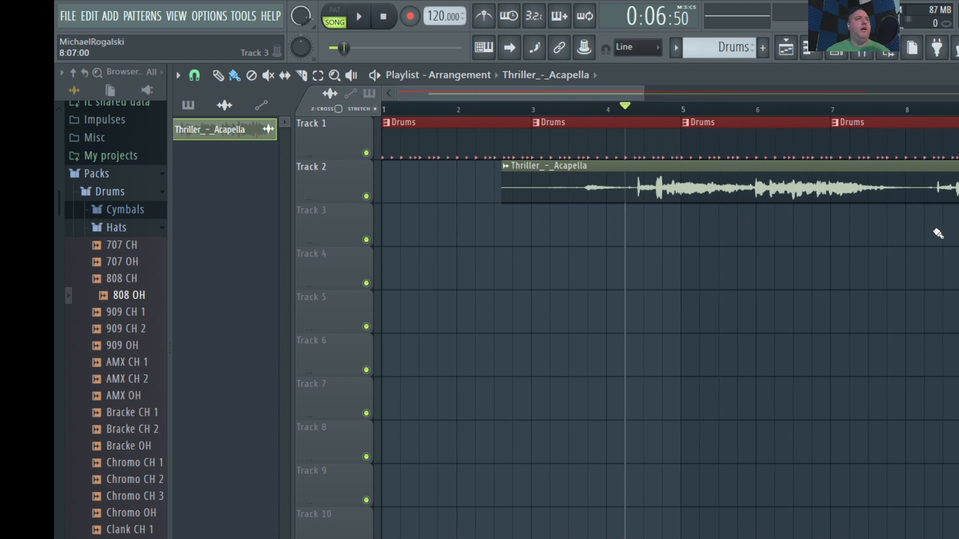
scroll(933, 216, "down", 3)
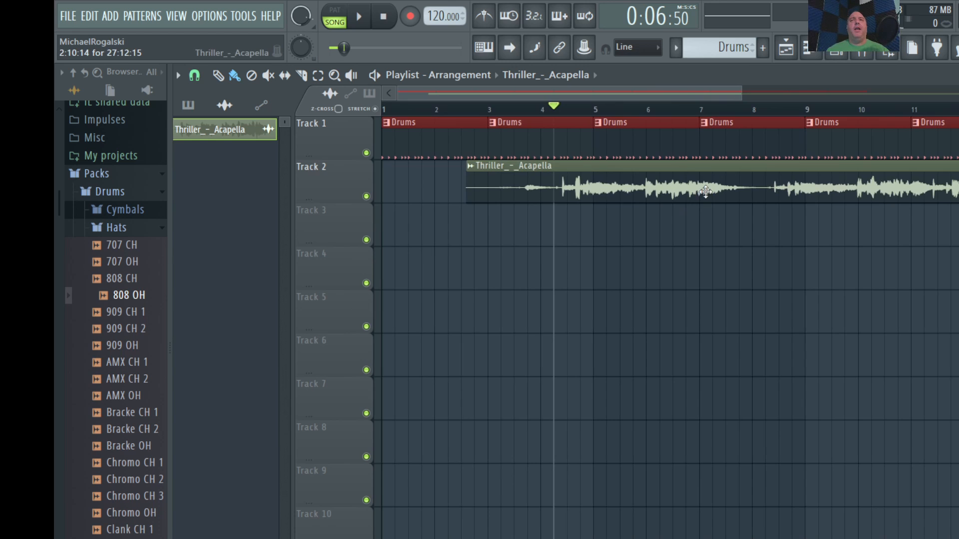
scroll(705, 191, "down", 3)
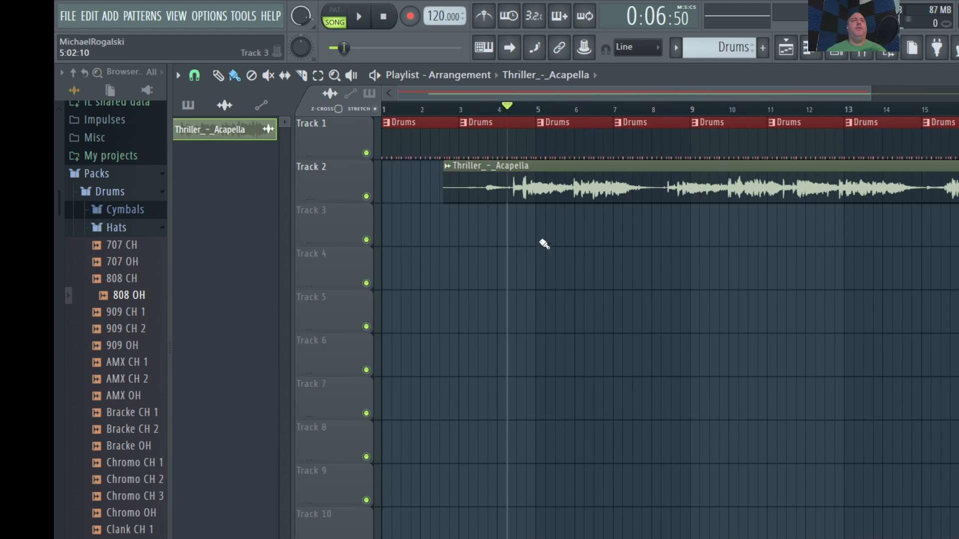
- Create a new pattern named Synth and colour it purple
left_click(189, 105)
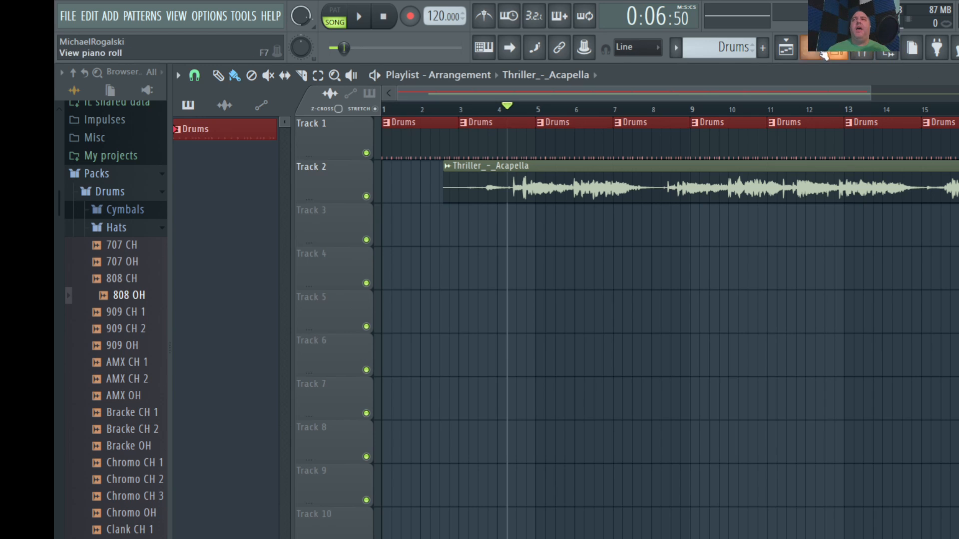
left_click(763, 49)
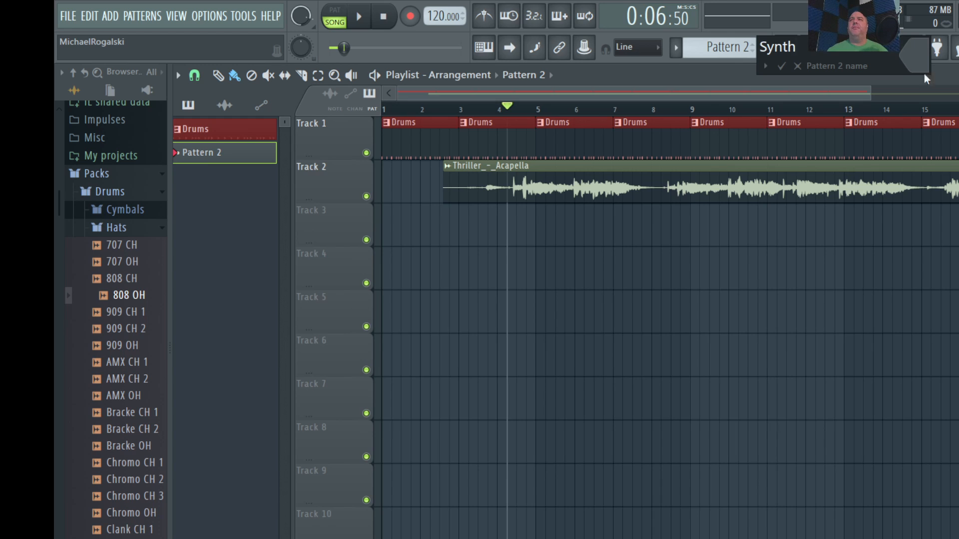
left_click(932, 53)
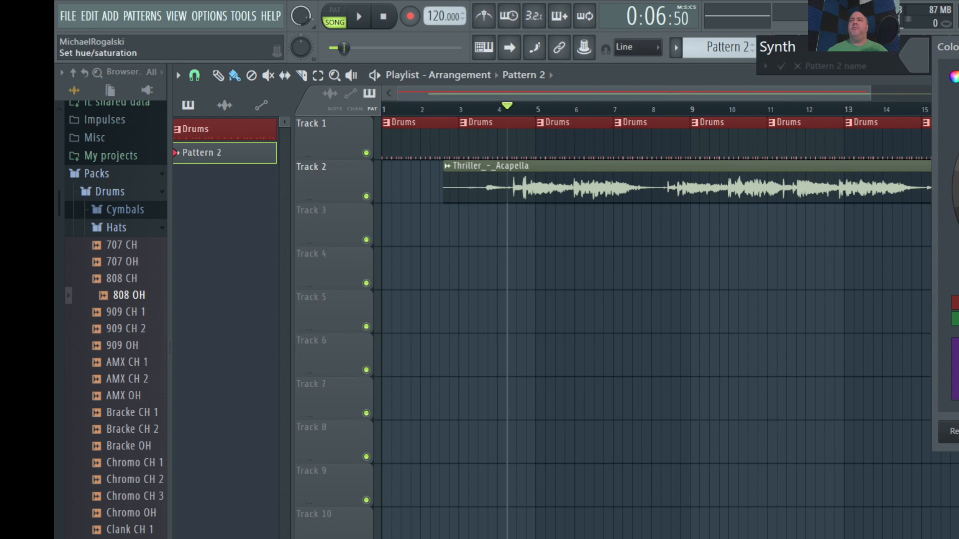
key("Return")
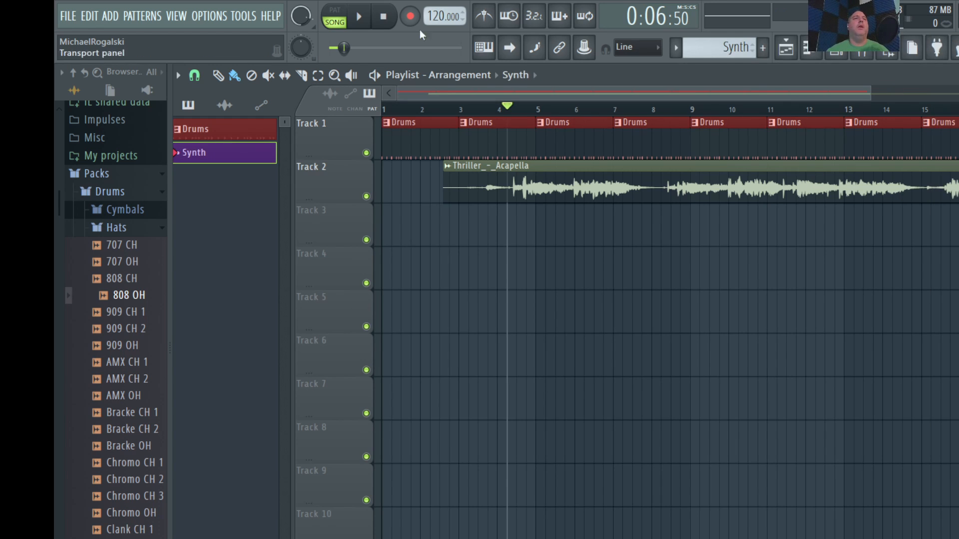
- Show the channel rack with all channels listed instead of only the audio group
left_click(836, 49)
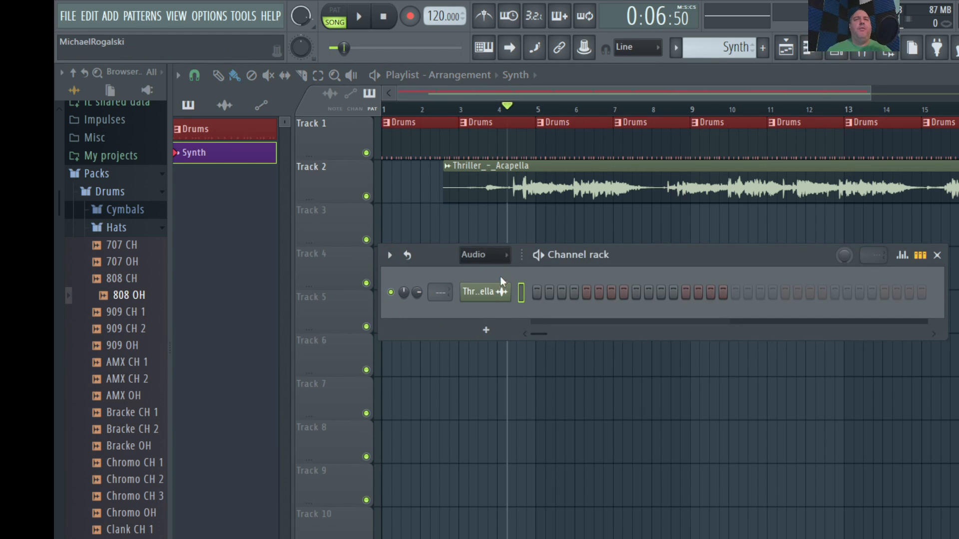
left_click(487, 261)
left_click(485, 272)
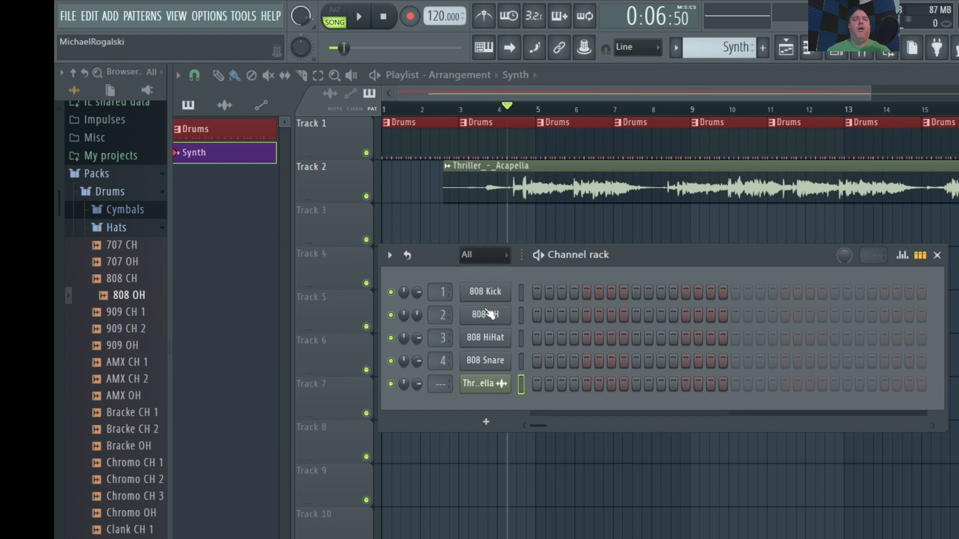
- Add the Sytrus synth from the plugin database's classic synth generators as a new channel and close the channel rack
left_click(126, 209)
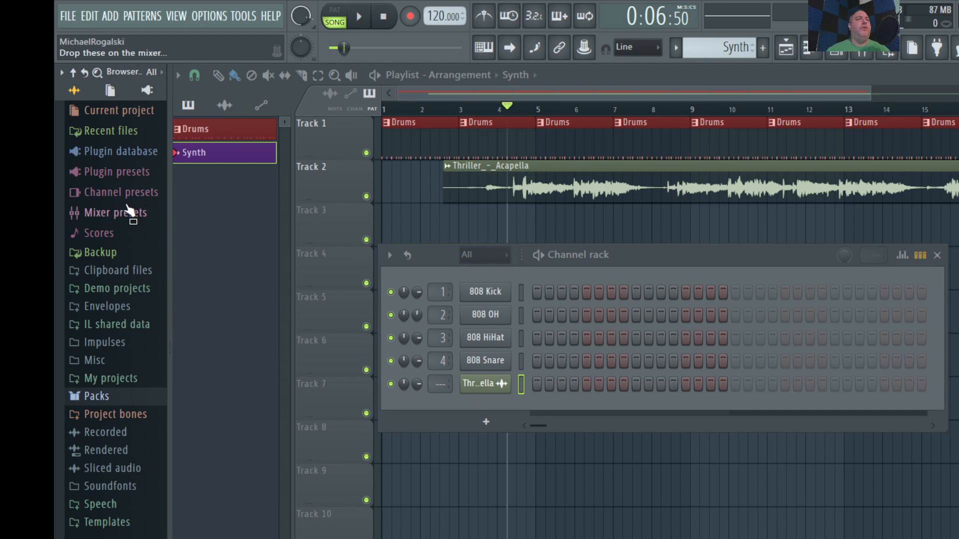
left_click(125, 152)
left_click(131, 189)
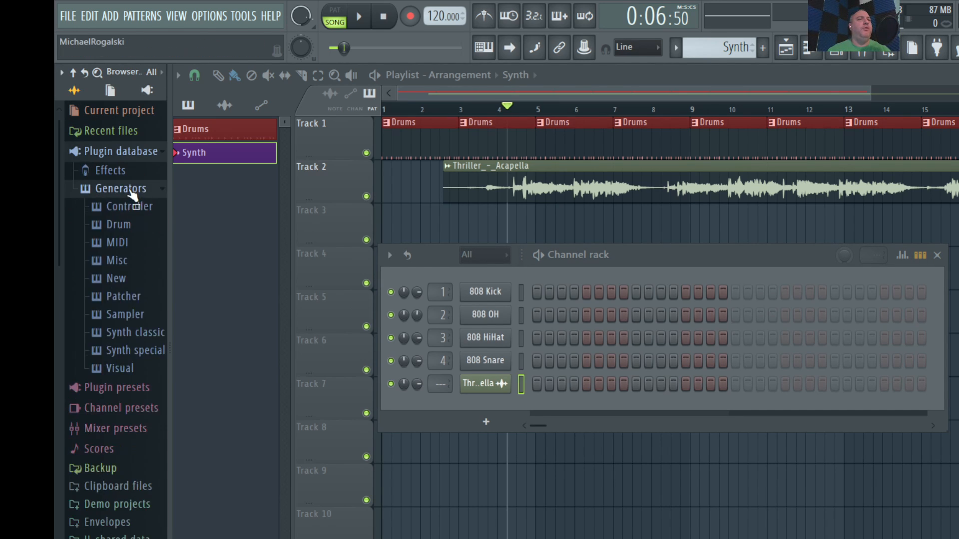
scroll(132, 220, "down", 3)
left_click(133, 231)
scroll(131, 225, "down", 10)
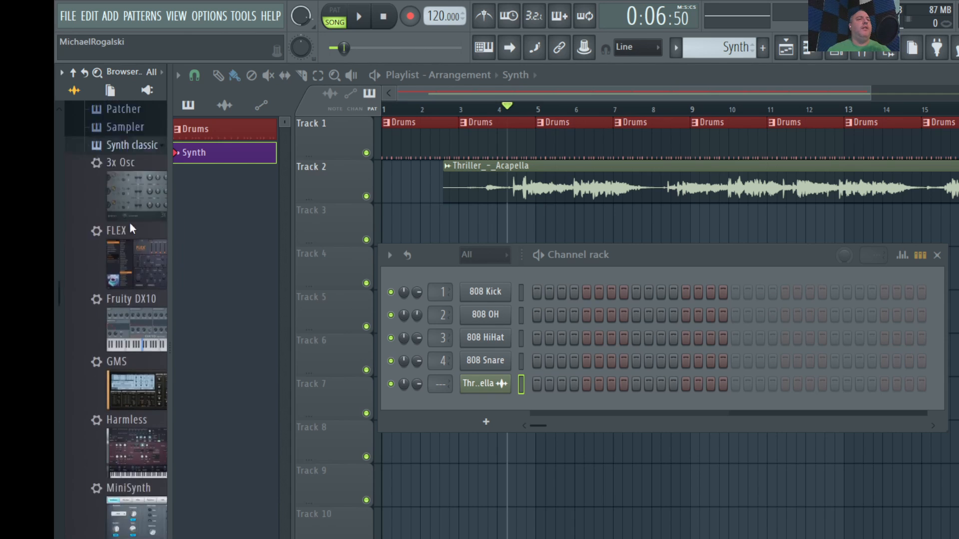
scroll(131, 228, "down", 3)
scroll(129, 205, "up", 2)
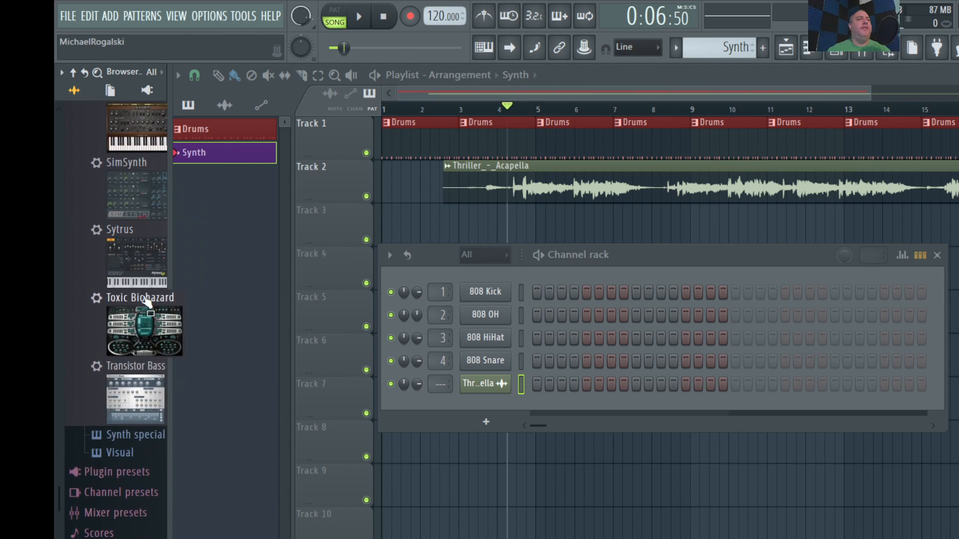
left_click_drag(144, 265, 494, 385)
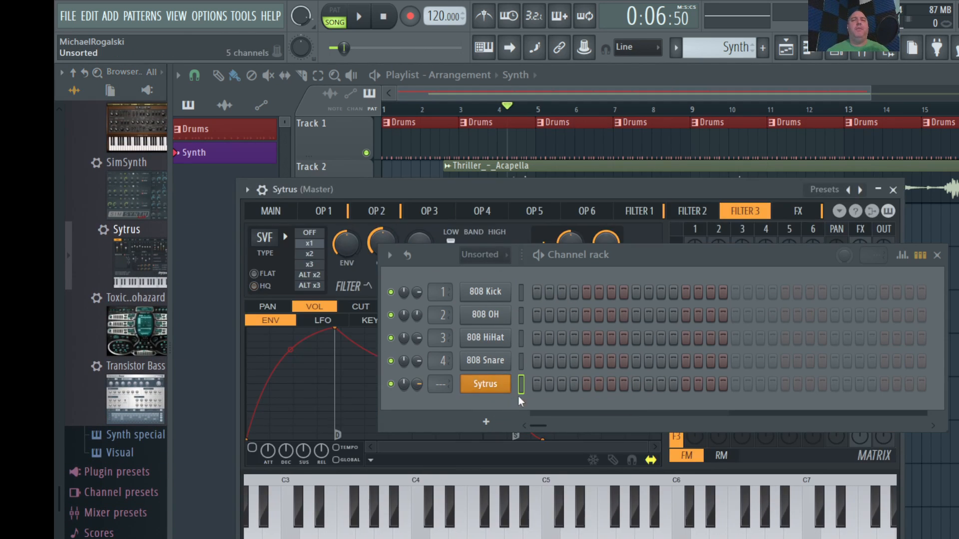
left_click(938, 255)
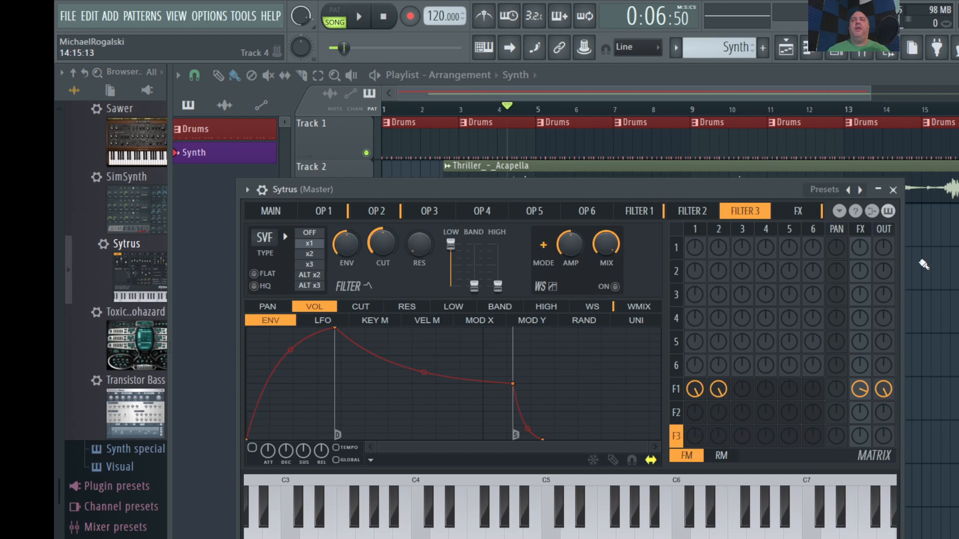
- Try Sytrus's PWM brass preset, settle on Rough saw instead, and audition it across the keyboard
left_click(833, 193)
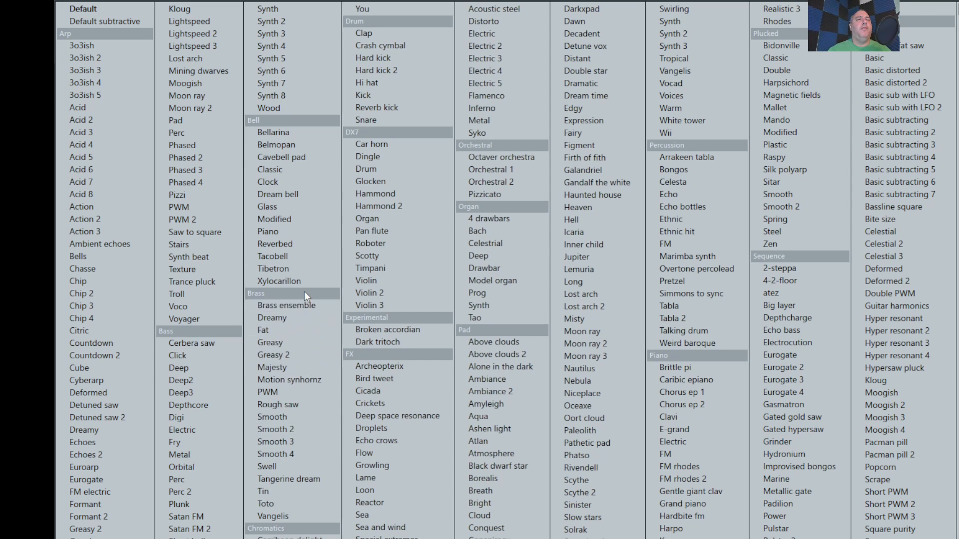
left_click(285, 393)
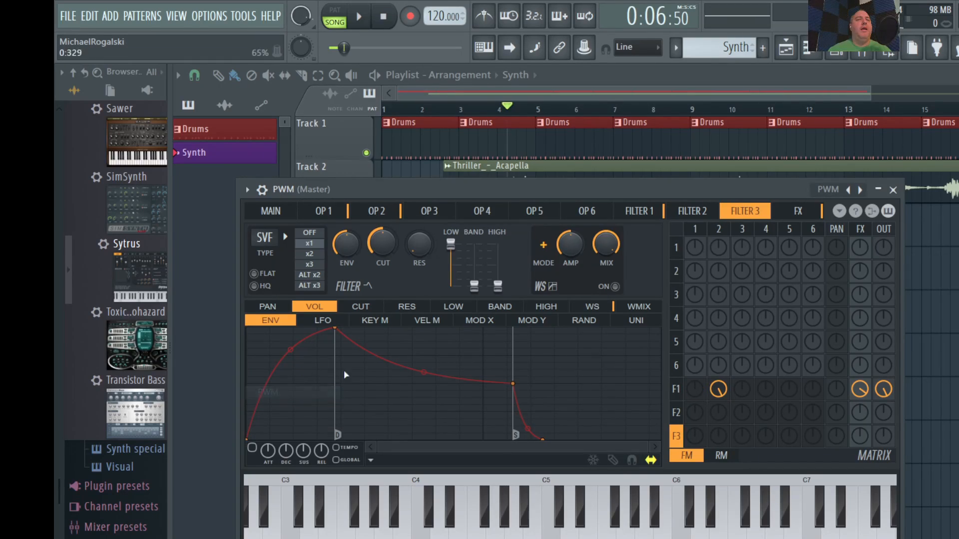
left_click(842, 189)
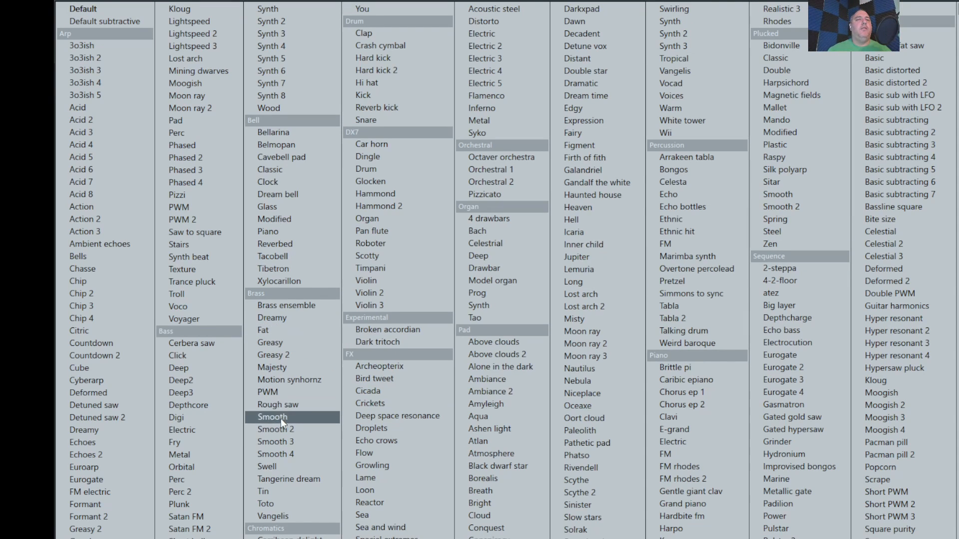
left_click(287, 406)
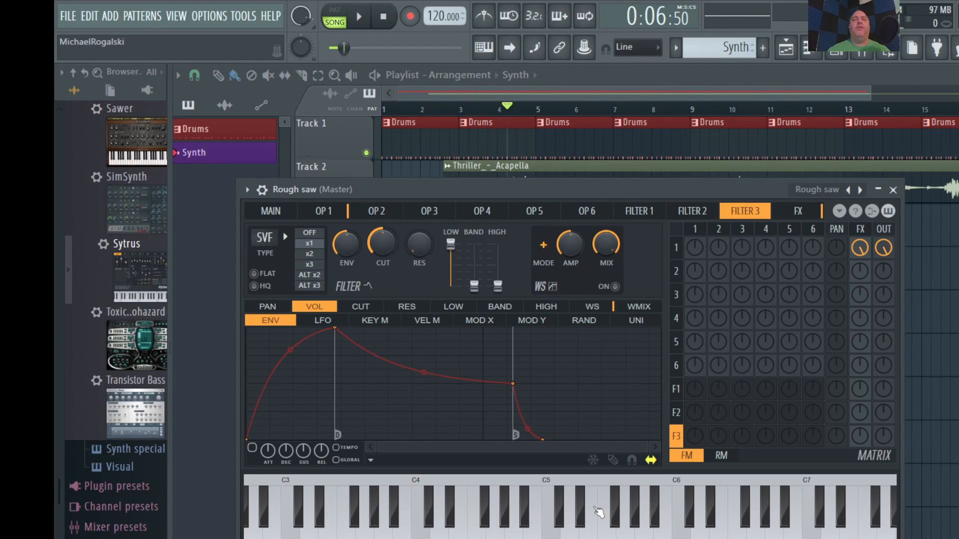
left_click_drag(515, 517, 747, 517)
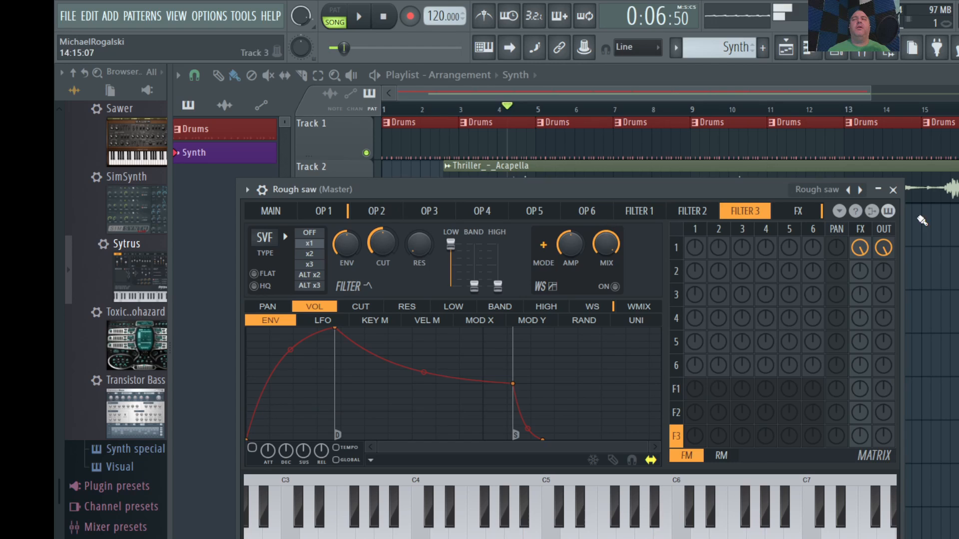
left_click(893, 190)
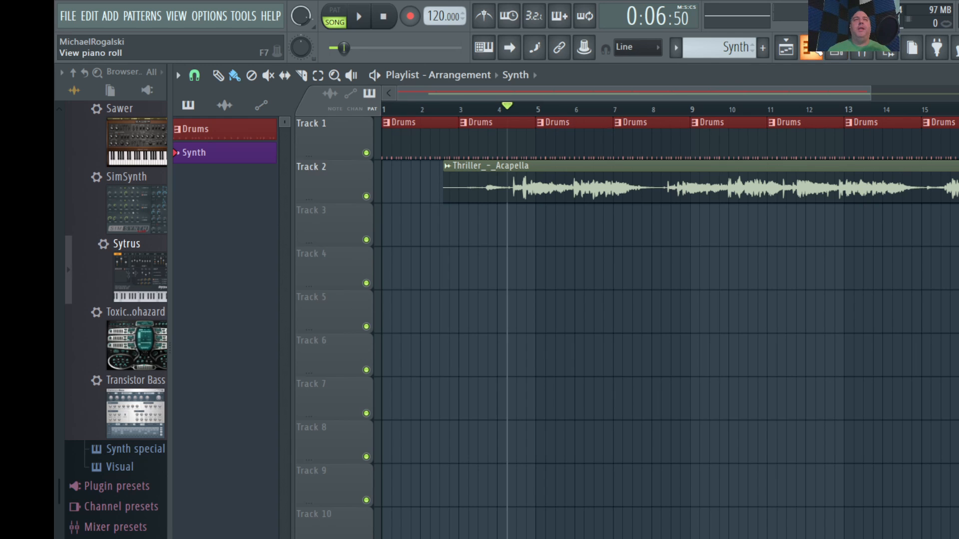
- Open the Rough saw piano roll, collapse the browser to widen it, and glance at the Thriller project folder
left_click(812, 48)
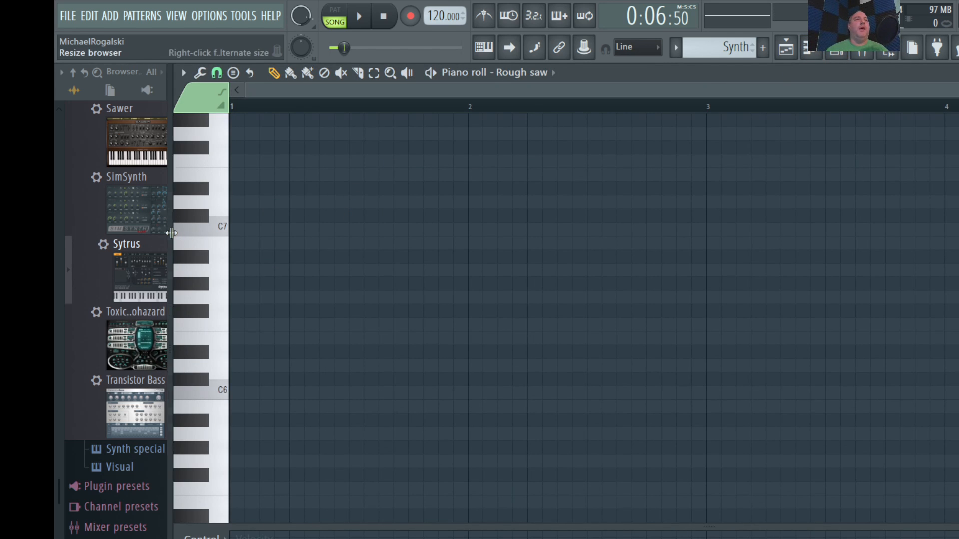
left_click_drag(169, 242, 57, 247)
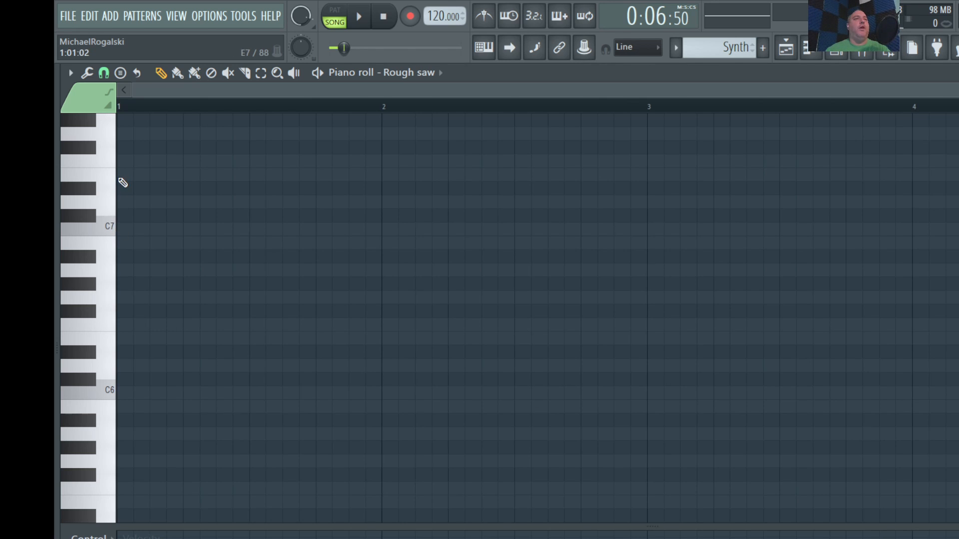
key("alt+Tab")
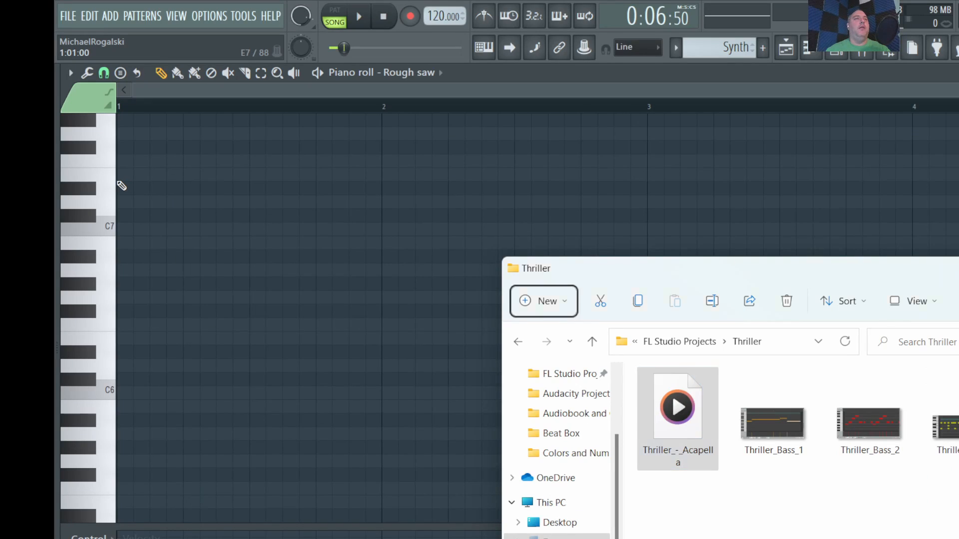
key("alt+Tab")
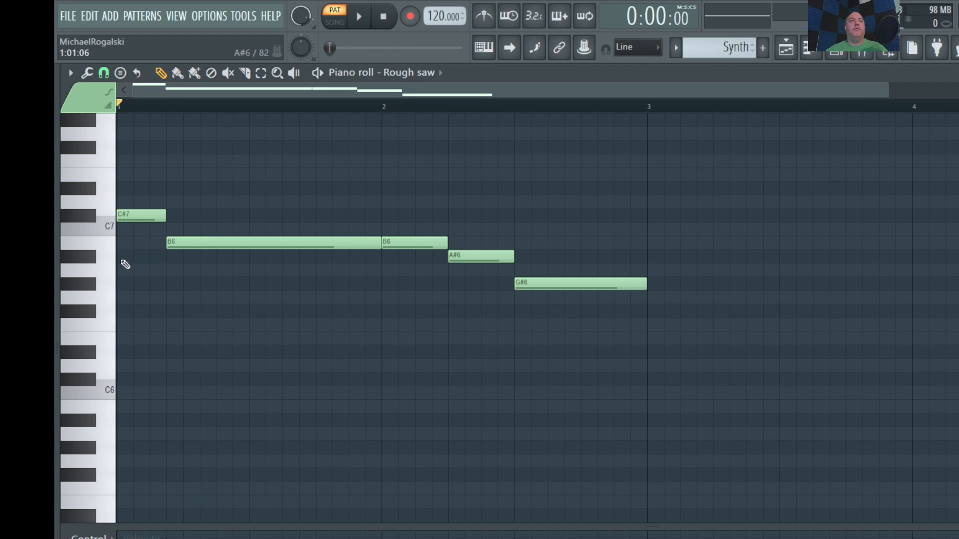
- Add three G#6 harmony notes: two consecutive three-step notes from the start of bar 1 and a four-step note starting bar 2
left_click(78, 283)
left_click(122, 284)
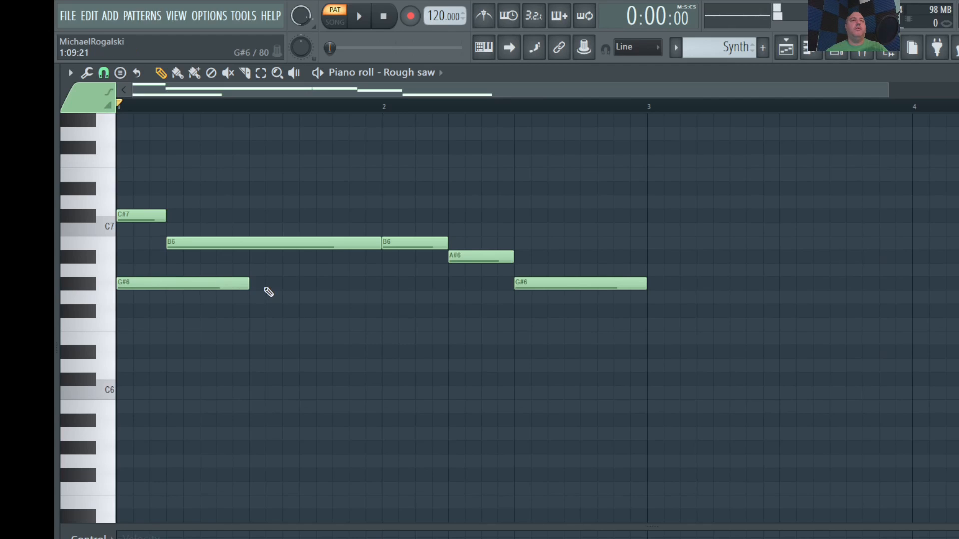
left_click_drag(248, 284, 200, 284)
left_click(188, 285)
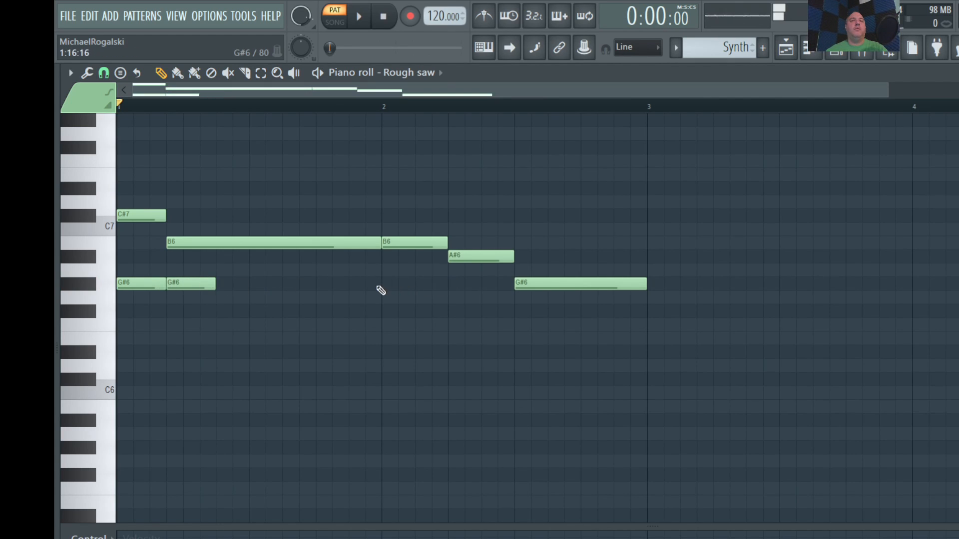
left_click(387, 286)
left_click_drag(432, 283, 449, 284)
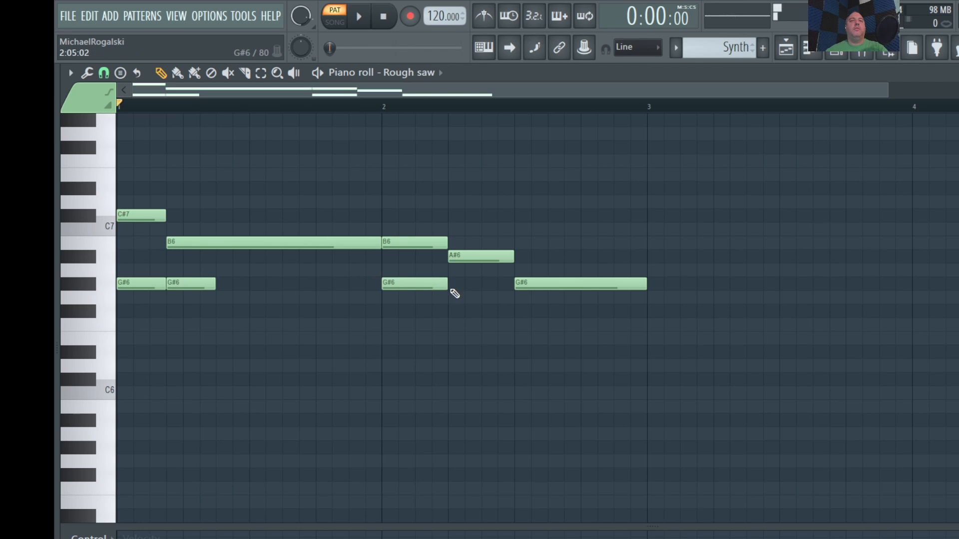
- Add a four-step F#6 note under the A#6 and an E6 note filling the second half of bar 2
left_click(457, 311)
left_click(528, 340)
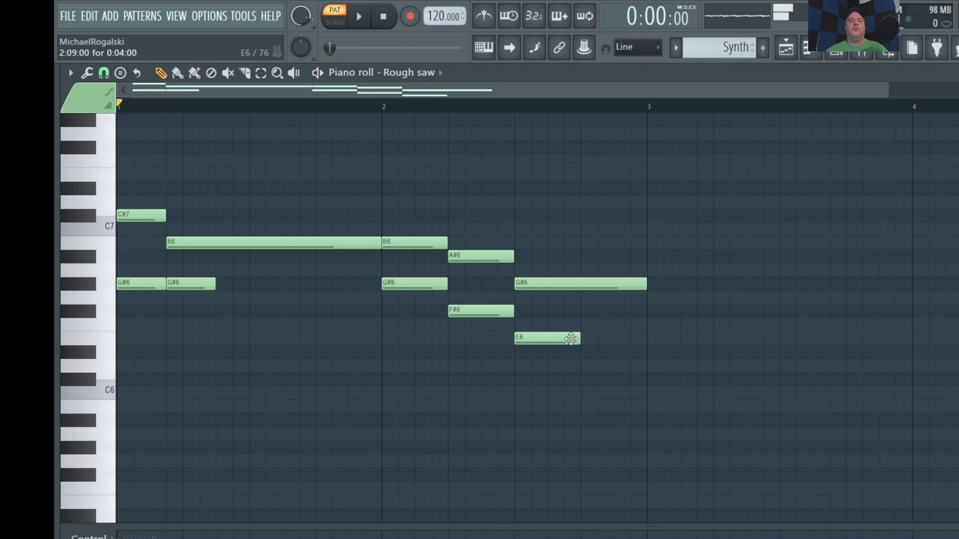
left_click_drag(580, 337, 646, 337)
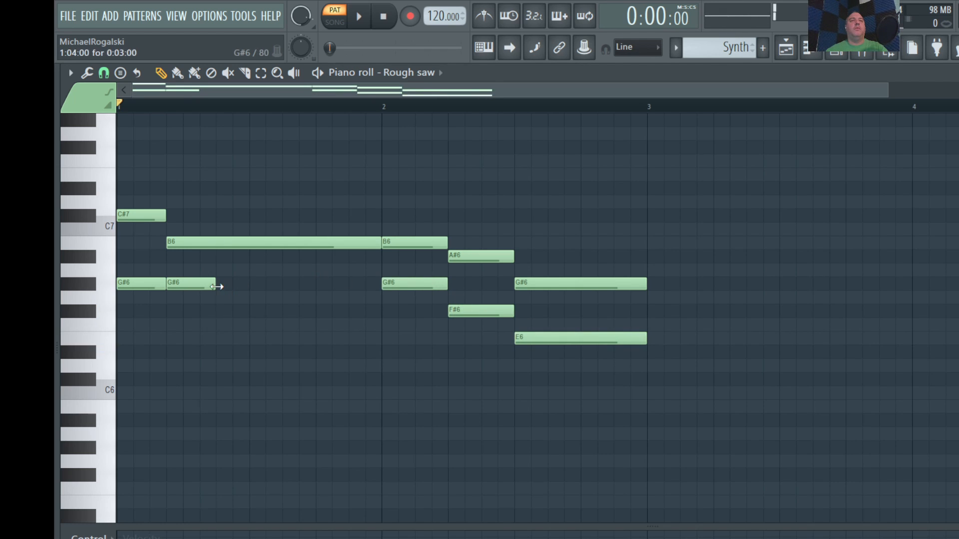
- Lengthen the second G#6 note to the end of bar 1 and play the Synth pattern to check the harmony
left_click_drag(216, 284, 382, 292)
key("space")
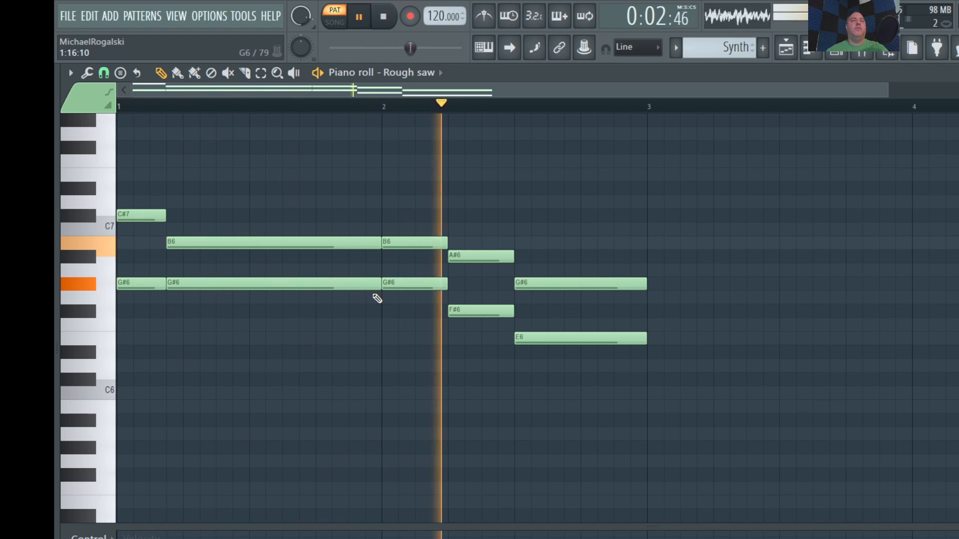
key("space")
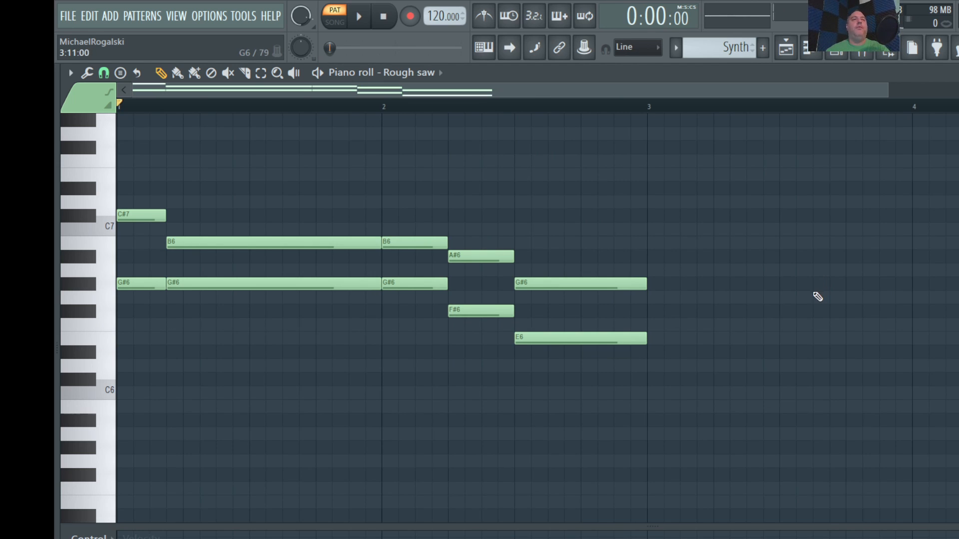
- Add three three-step E6 harmony notes: two consecutive ones from the start of bar 1 and one at the start of bar 2
left_click(121, 339)
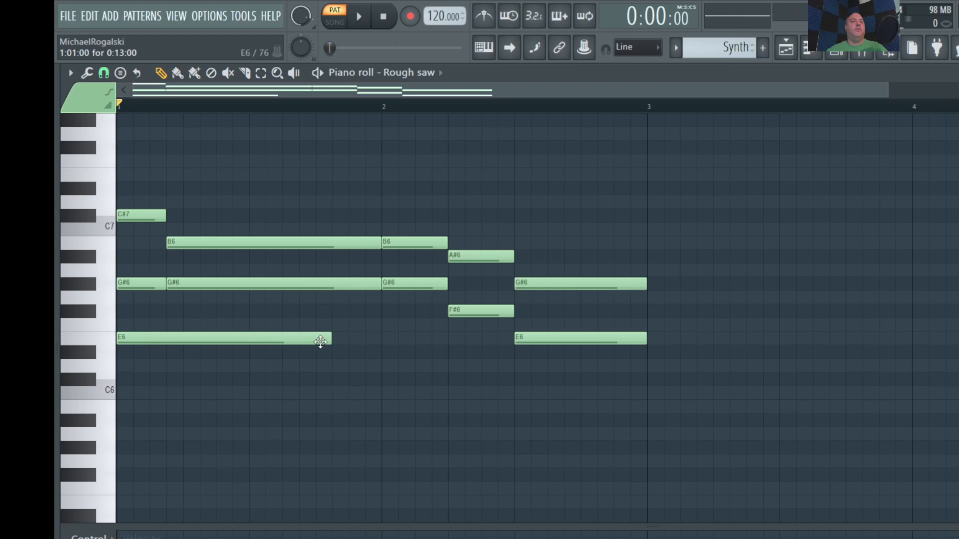
left_click_drag(333, 340, 192, 342)
left_click(185, 340)
left_click(387, 341)
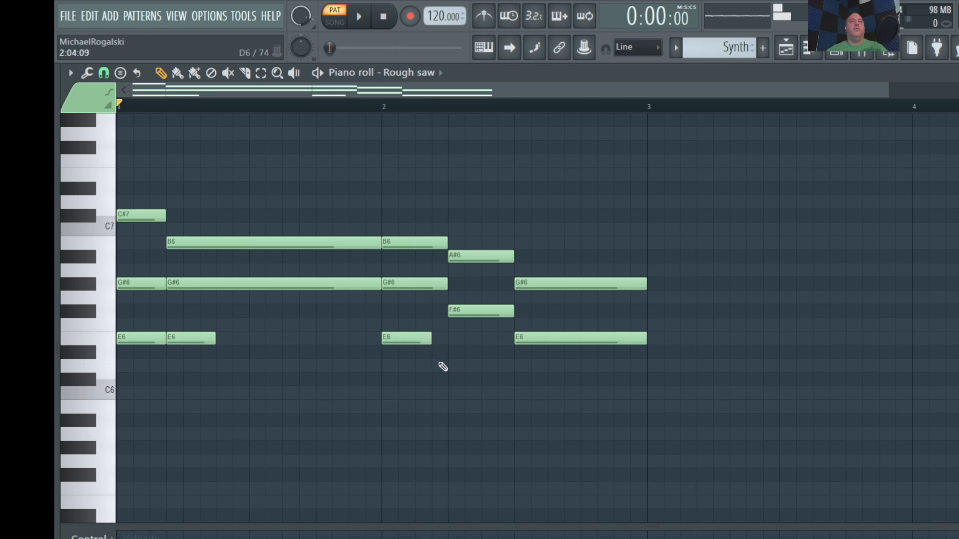
- Add a four-step C#6 note under the F#6 and a B5 note filling the second half of bar 2
left_click(467, 381)
left_click_drag(471, 381, 456, 381)
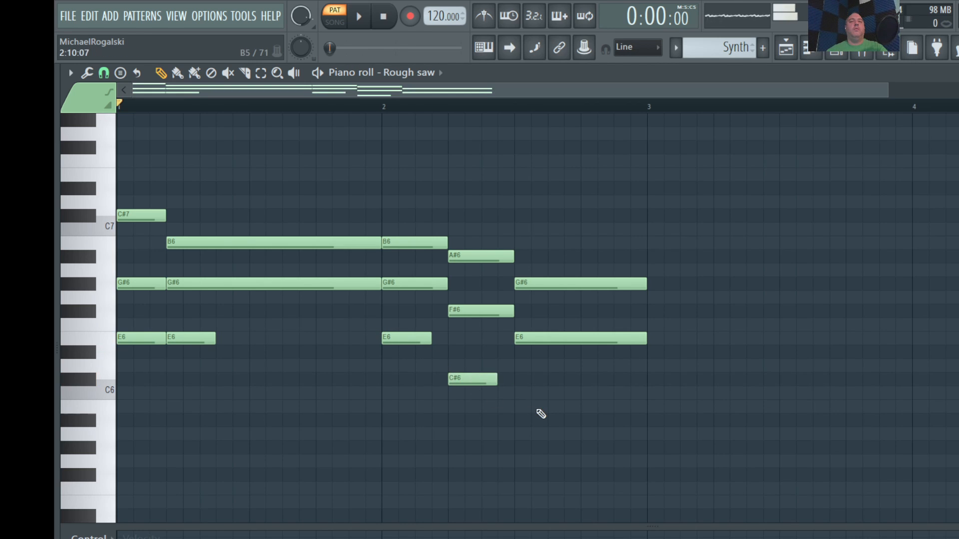
left_click(519, 408)
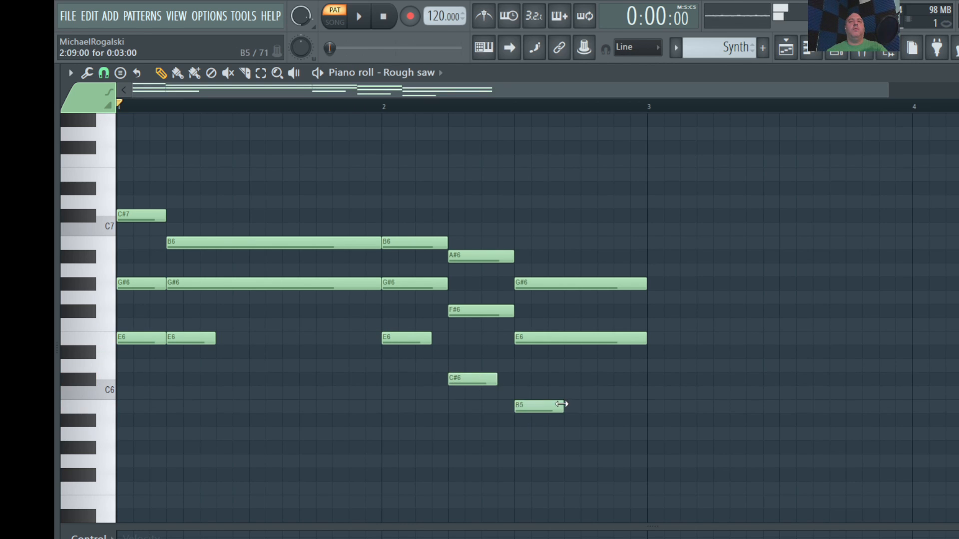
left_click_drag(562, 404, 644, 405)
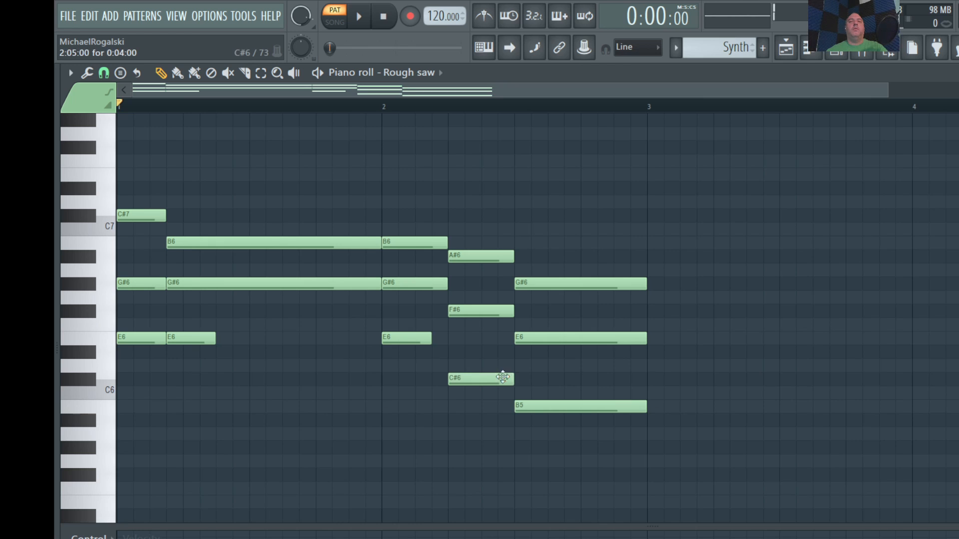
- Lengthen the bar 2 E6 note to four steps and the second E6 to the end of bar 1, and play the pattern
left_click(433, 338)
right_click(434, 338)
left_click_drag(429, 338, 439, 338)
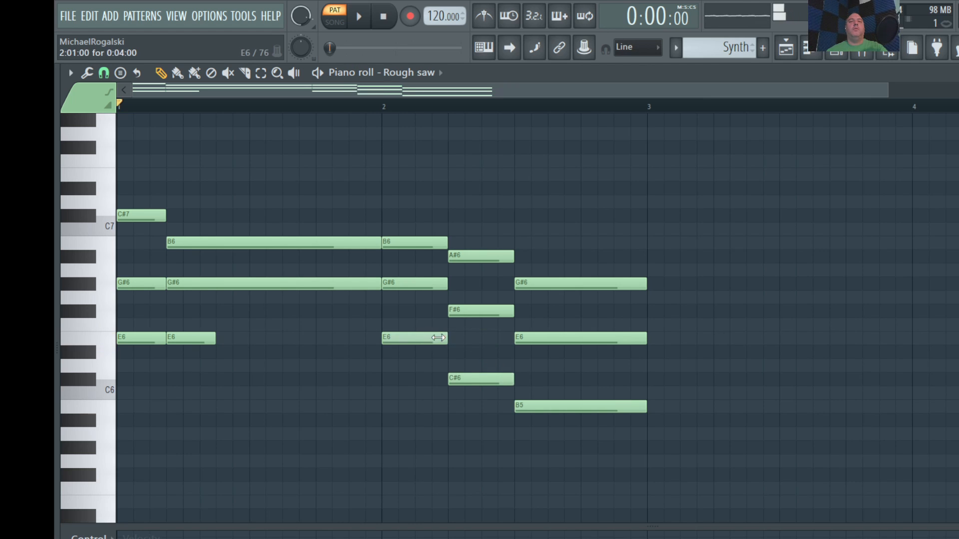
left_click_drag(211, 340, 359, 339)
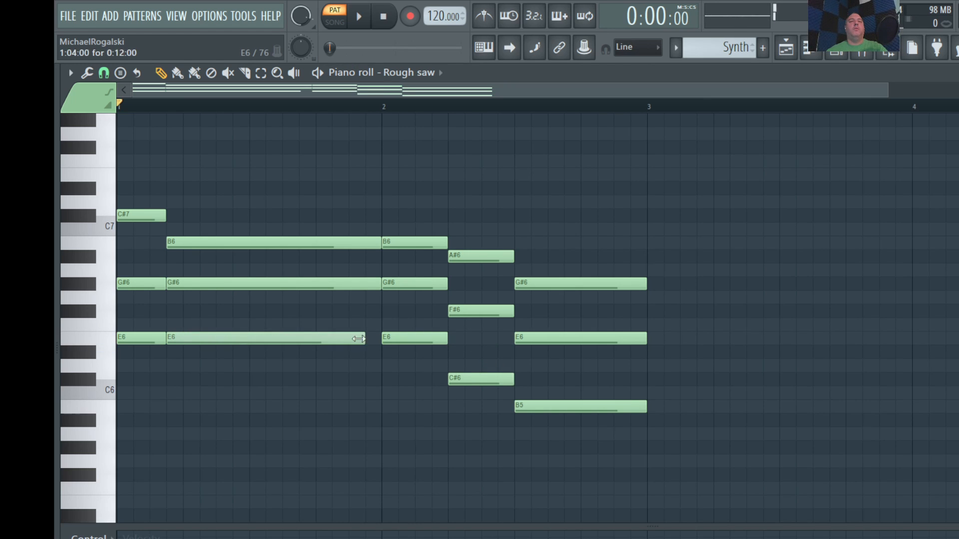
key("space")
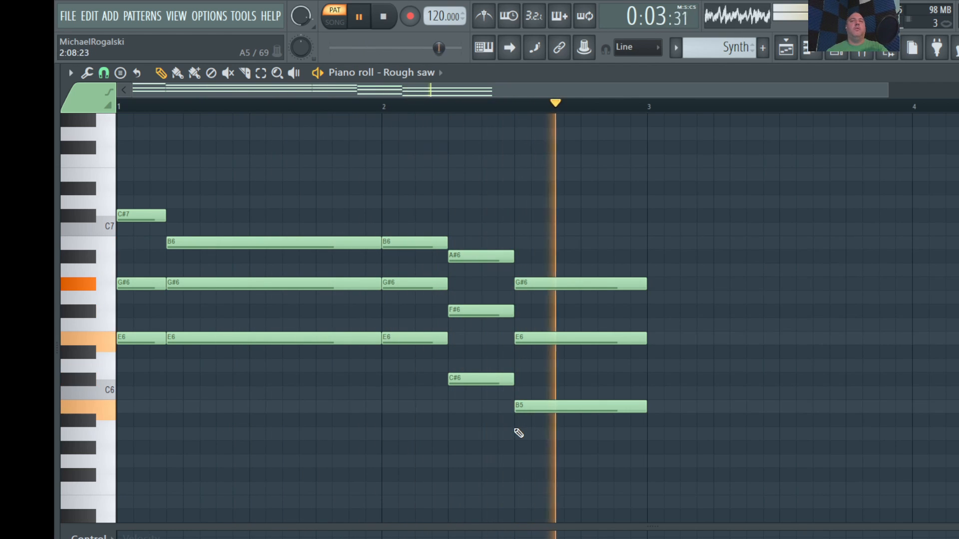
key("space")
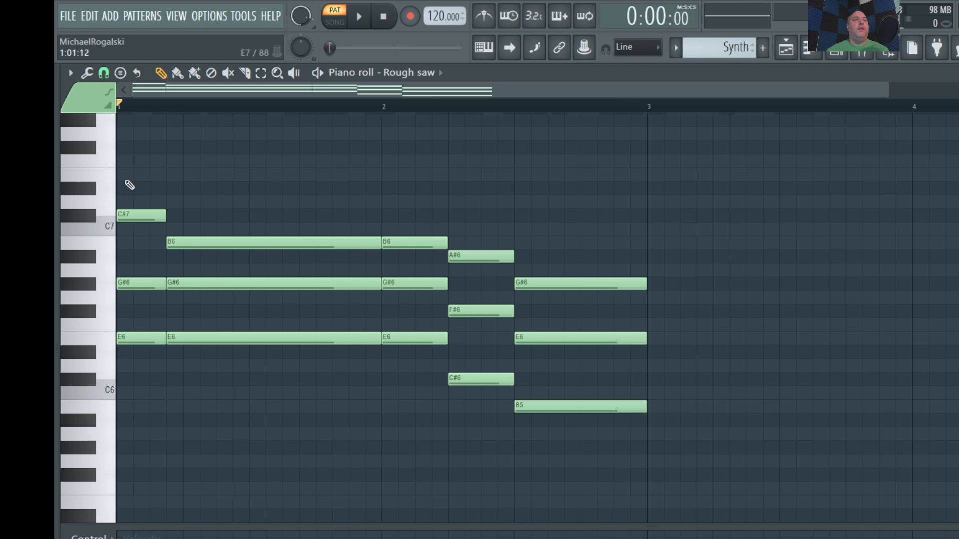
- Duplicate the top melody notes C#7, B6, B6 and A#6 one octave lower at the same timing
left_click_drag(138, 168, 538, 264)
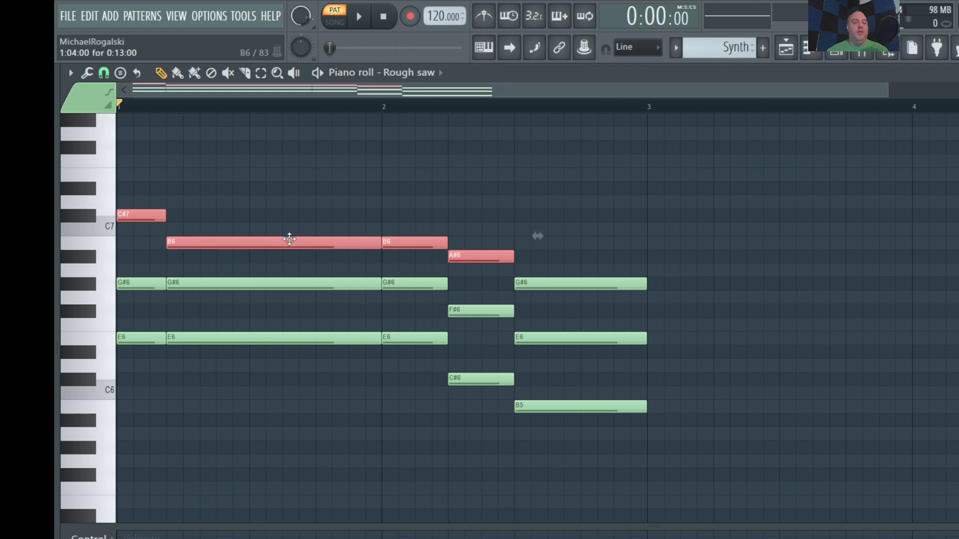
left_click_drag(149, 214, 262, 431)
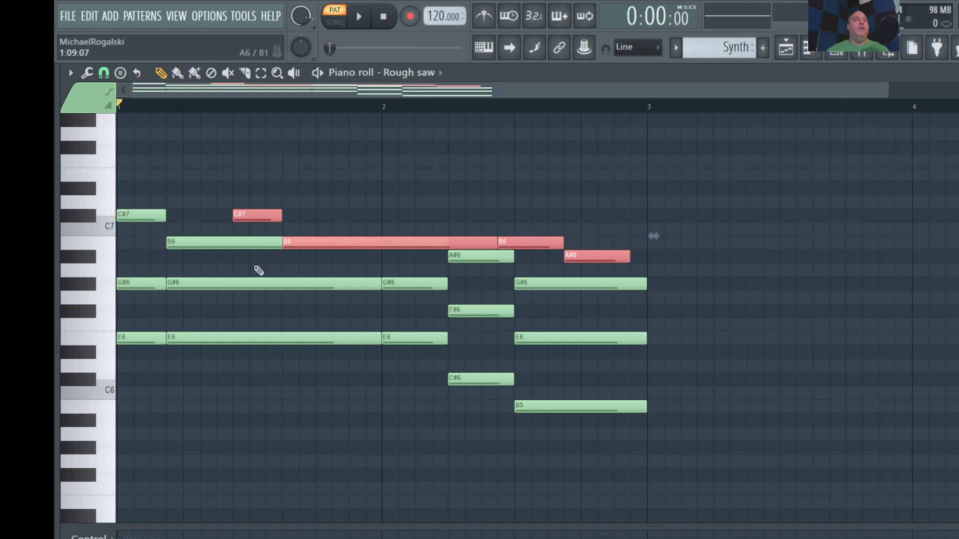
left_click_drag(263, 218, 150, 385)
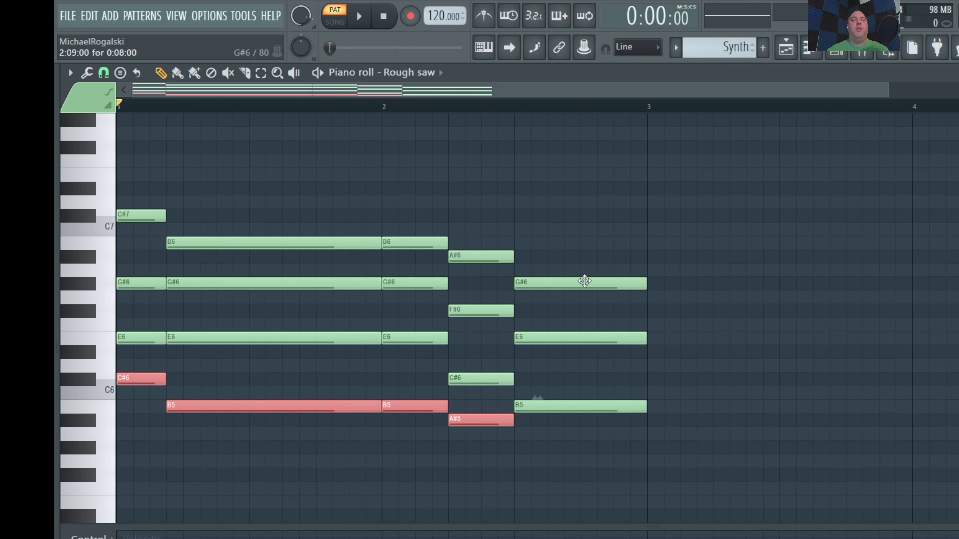
- Duplicate the long G#6 note in bar 2 down to G#5 and play the pattern to check the octave layer
left_click(584, 282)
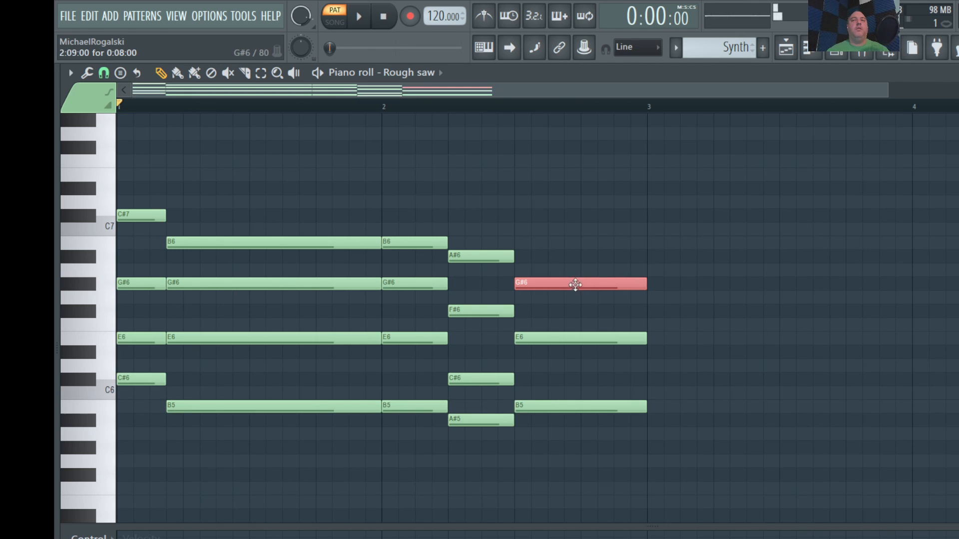
left_click_drag(575, 285, 570, 451)
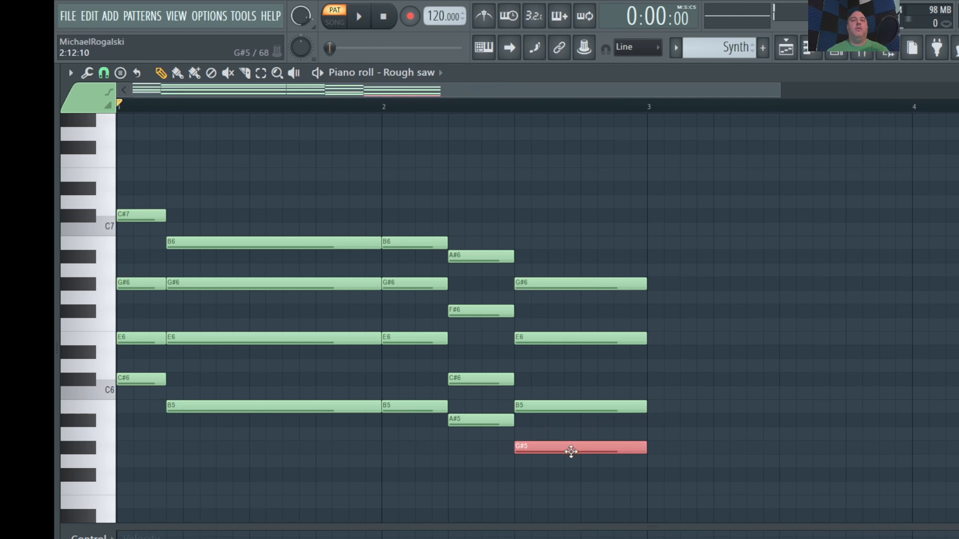
key("space")
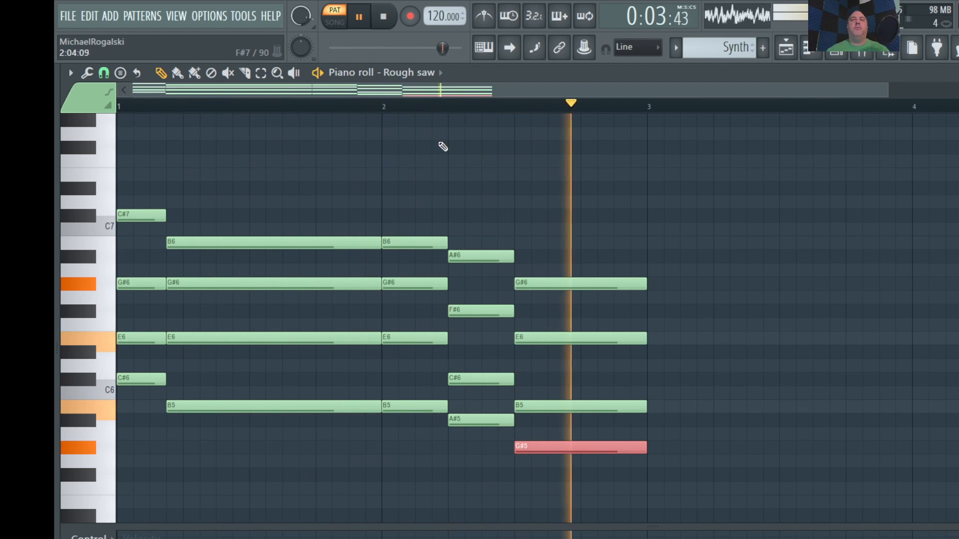
key("space")
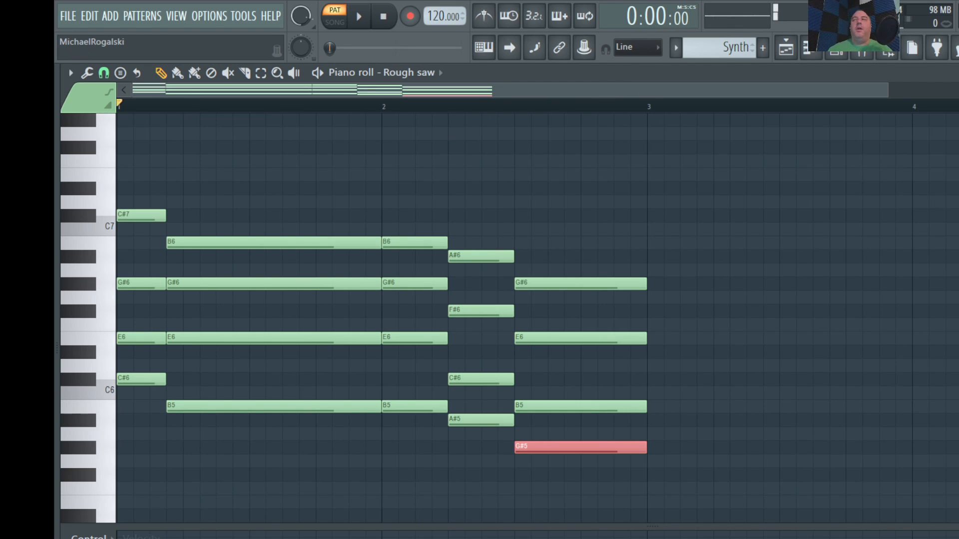
- Place the Synth pattern at bar 1 of Track 3 in the playlist and play the arrangement in song mode
key("Escape")
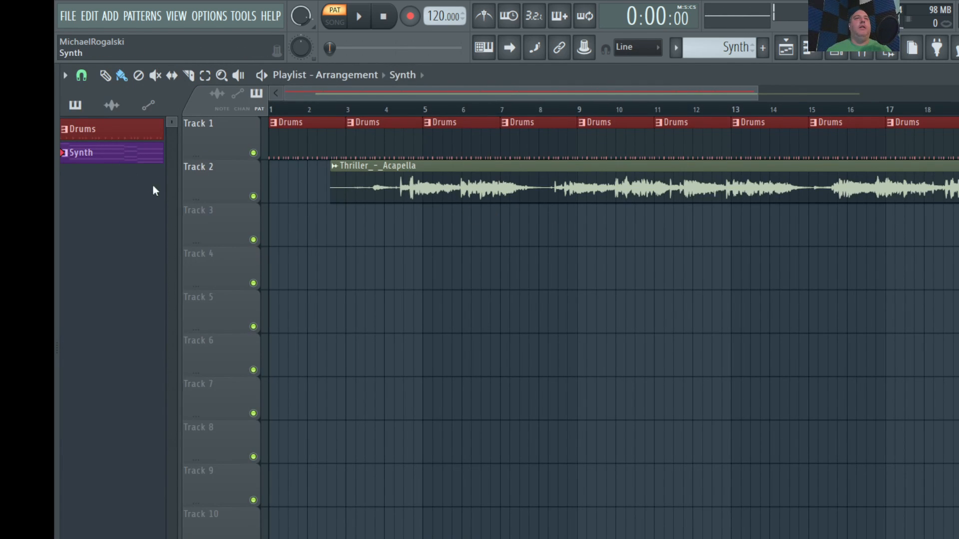
left_click(276, 236)
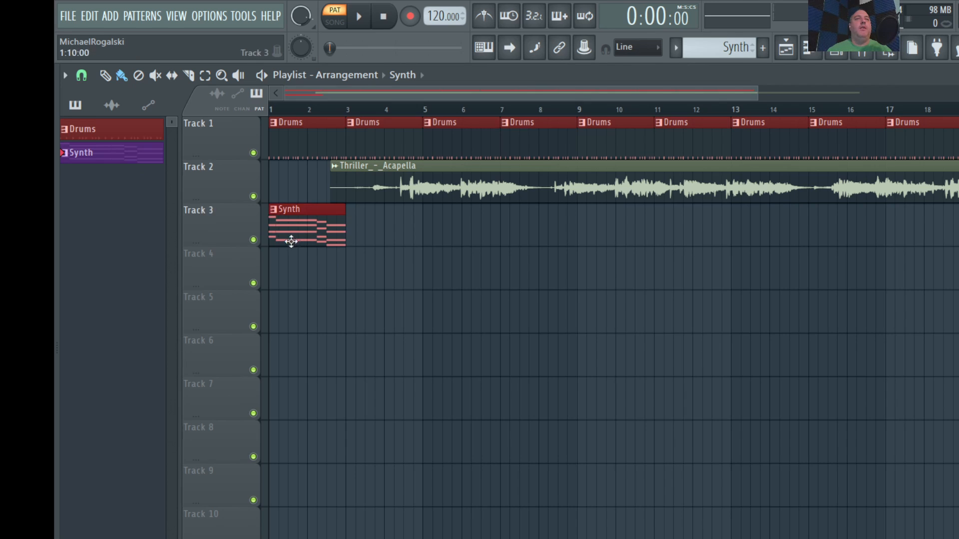
left_click(343, 25)
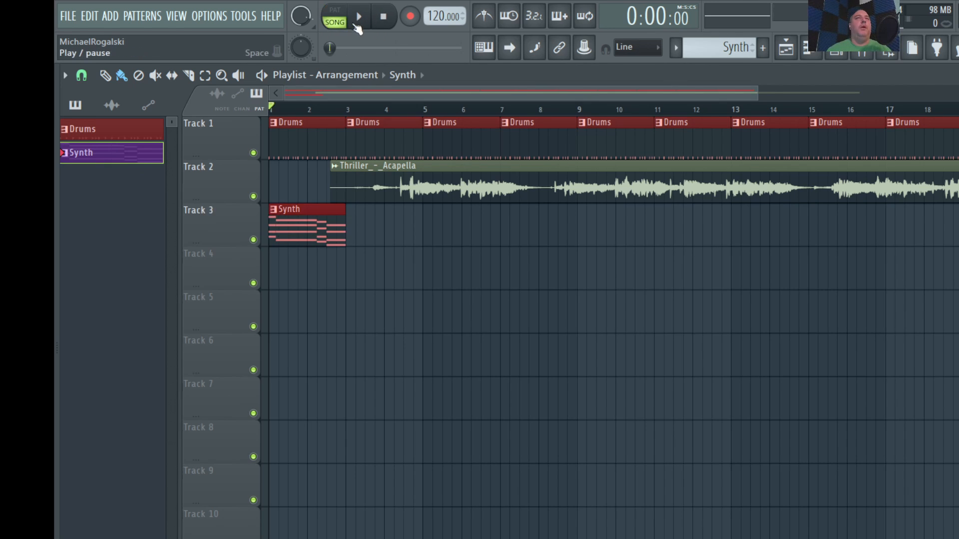
left_click(359, 20)
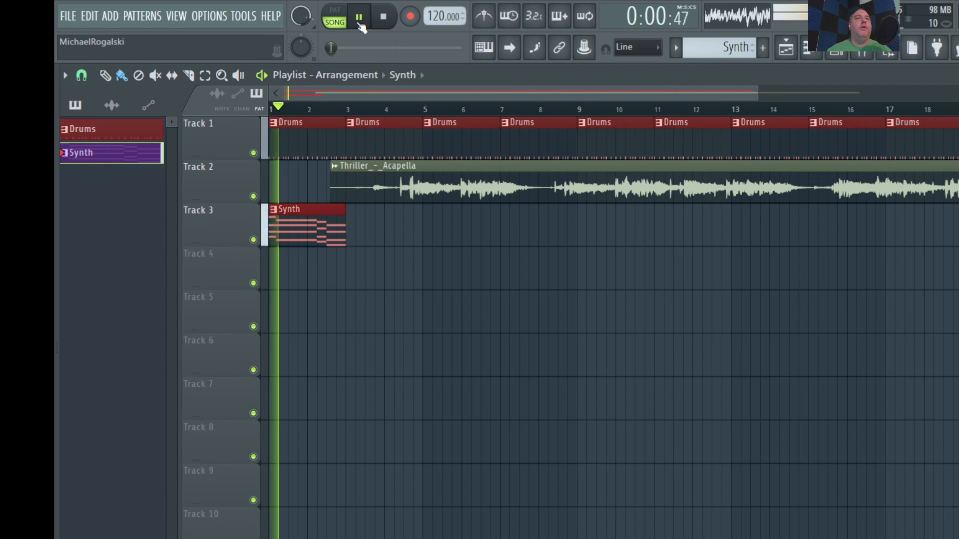
left_click(390, 20)
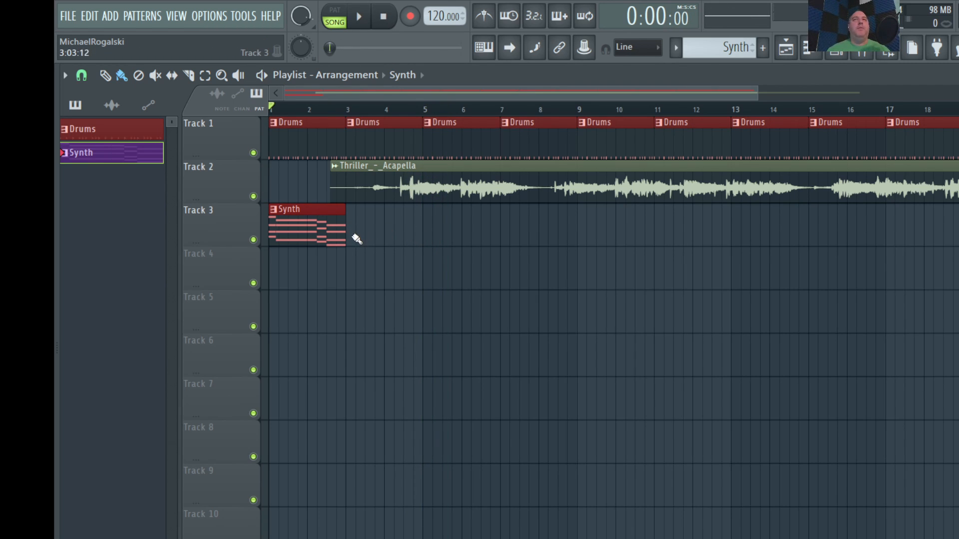
- Create a new pattern named Bassline and colour it blue
left_click(764, 49)
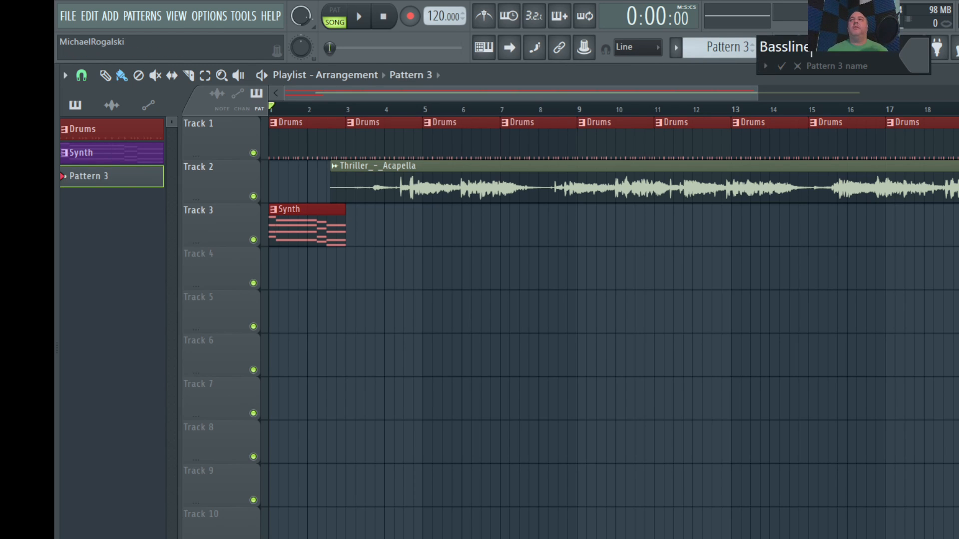
left_click(917, 64)
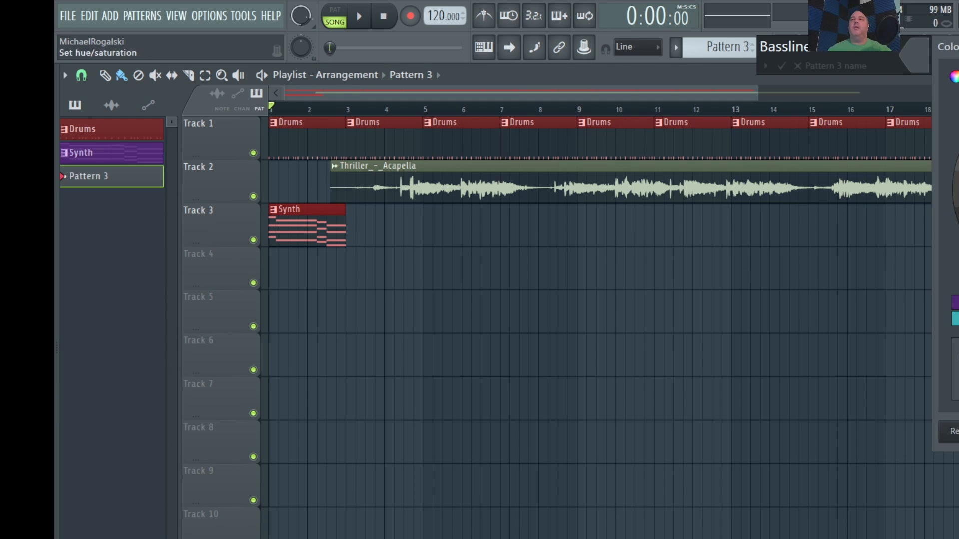
left_click(957, 190)
key("Return")
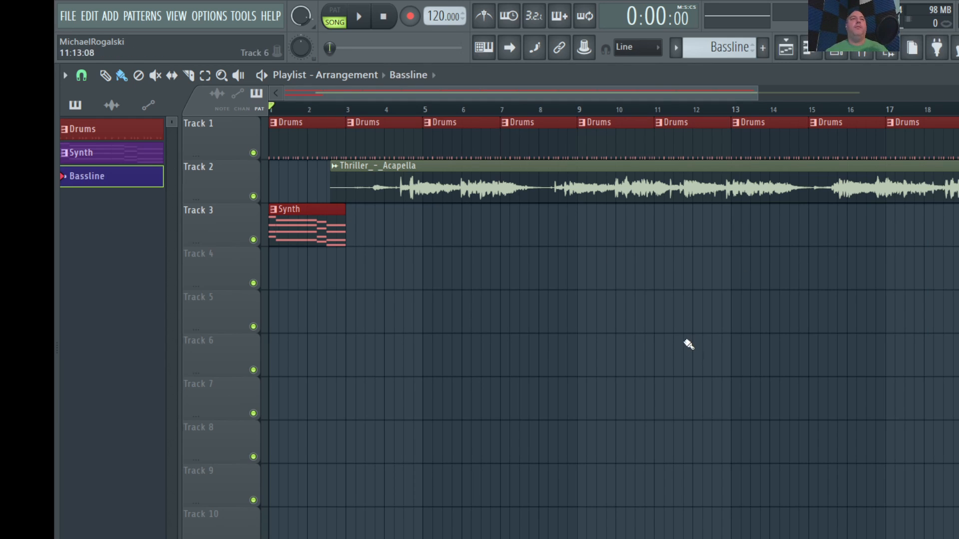
- Show the channel rack, widen the browser and collapse its Synth classic, Generators and Plugin database folders
left_click(836, 54)
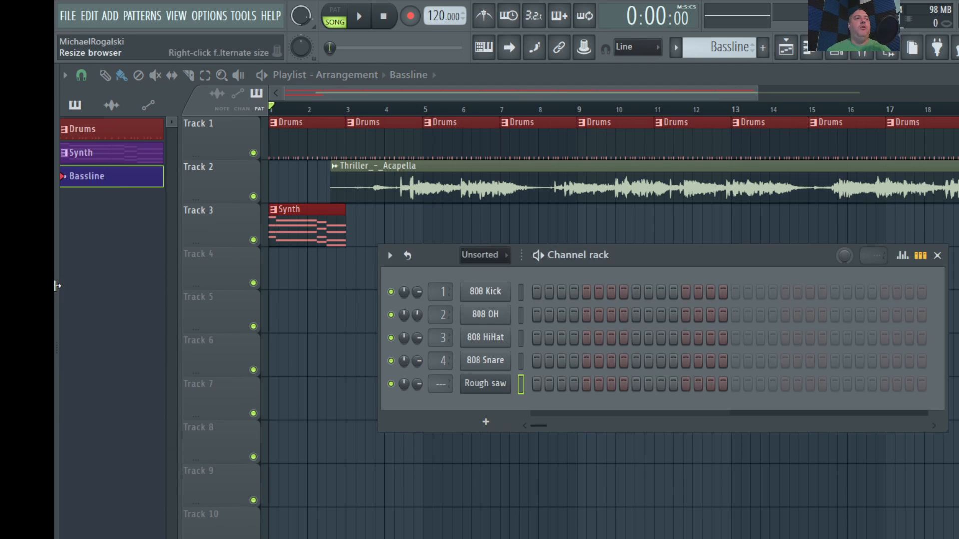
left_click_drag(58, 286, 168, 295)
scroll(124, 310, "up", 9)
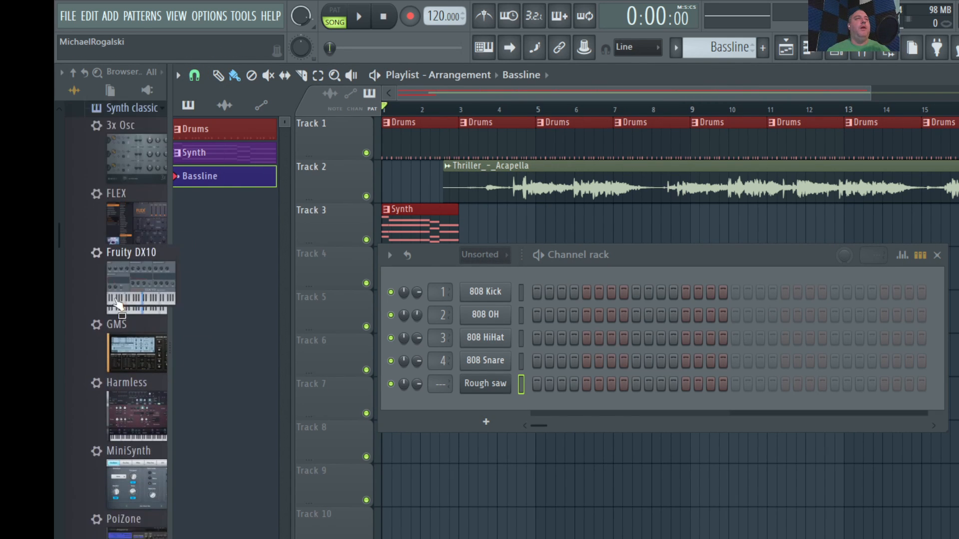
scroll(118, 305, "up", 5)
left_click(104, 332)
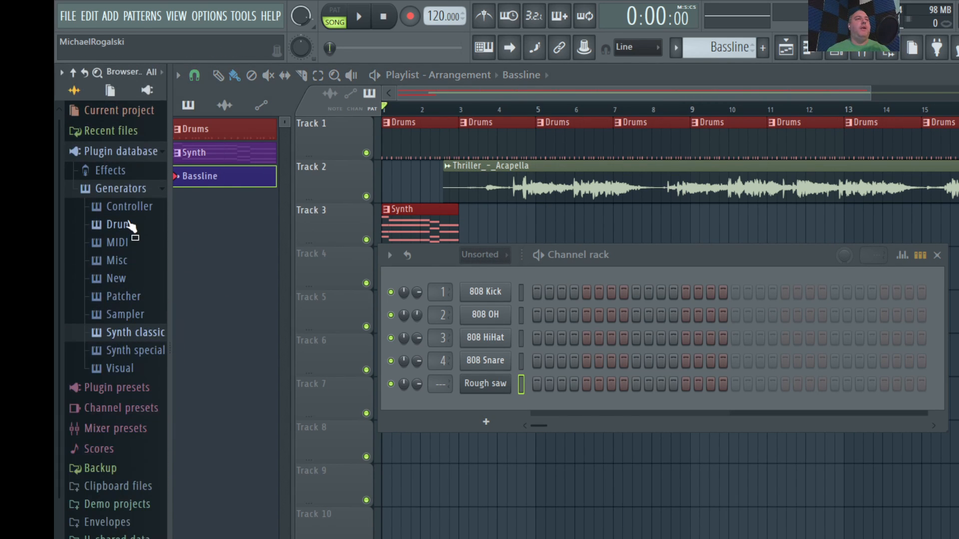
left_click(134, 189)
left_click(135, 152)
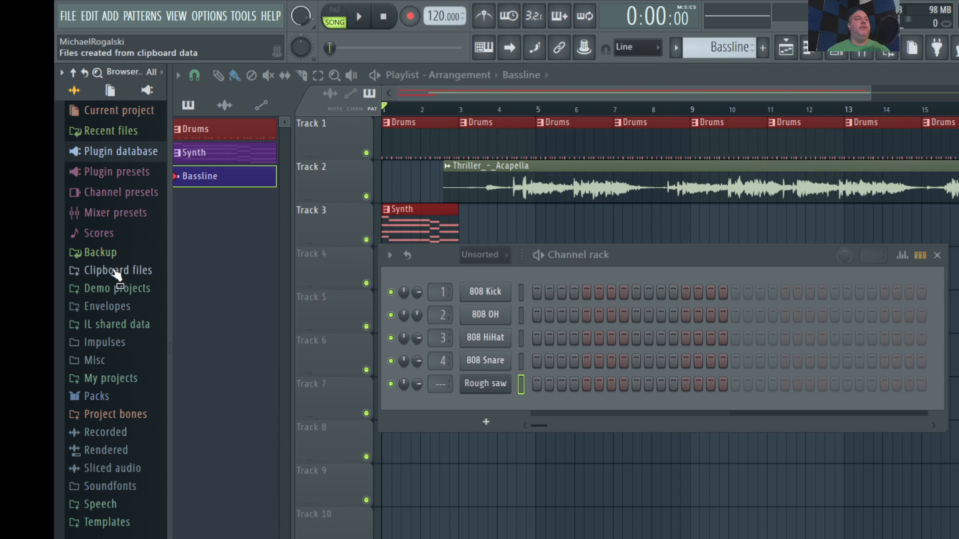
- Add the Classic 80 bass from the Packs Instruments Bass folder as a new channel and close its plugin window
left_click(102, 396)
scroll(125, 353, "down", 3)
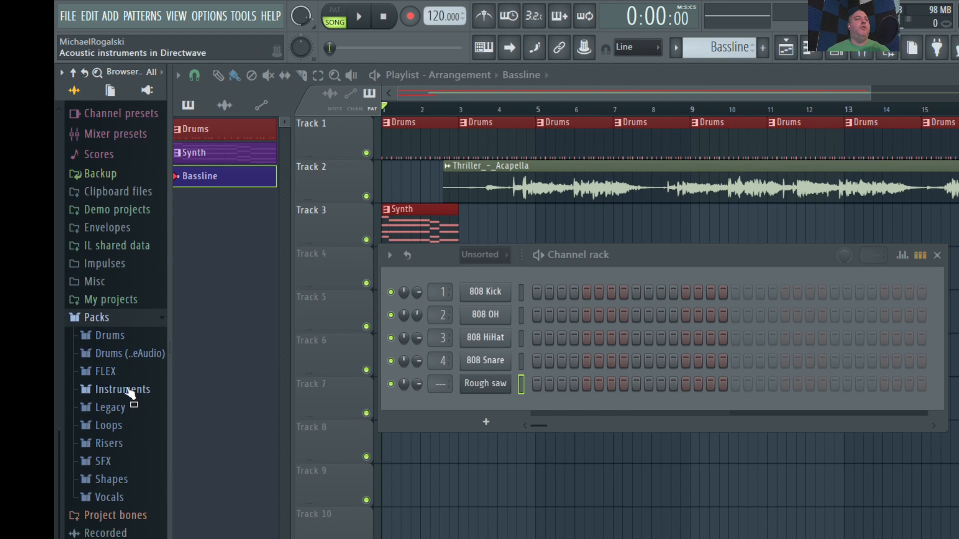
left_click(128, 392)
scroll(131, 393, "down", 4)
left_click(129, 337)
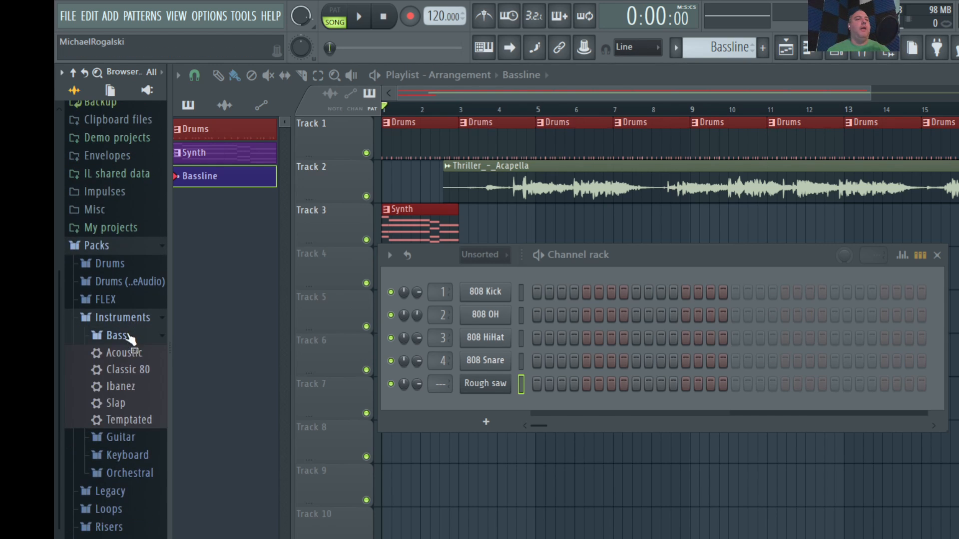
left_click_drag(131, 369, 503, 412)
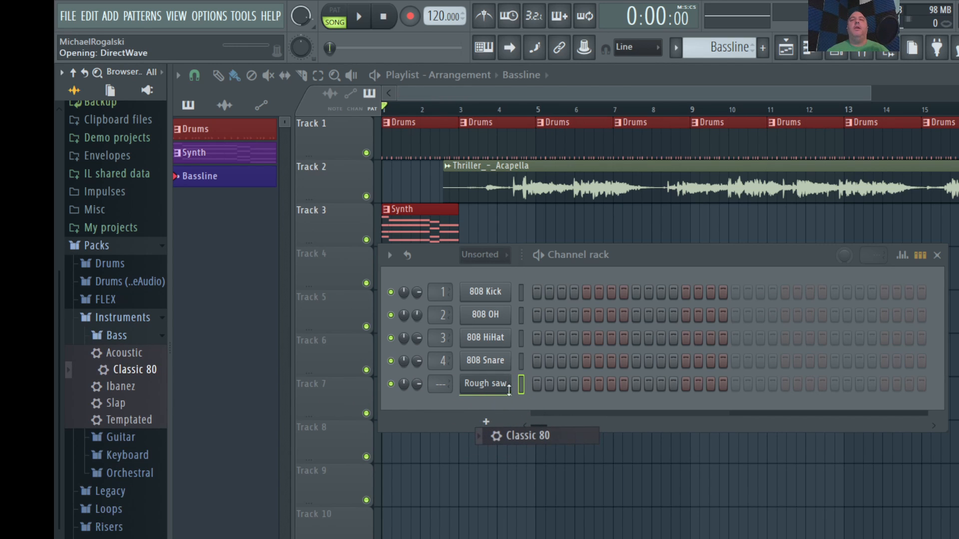
left_click(957, 210)
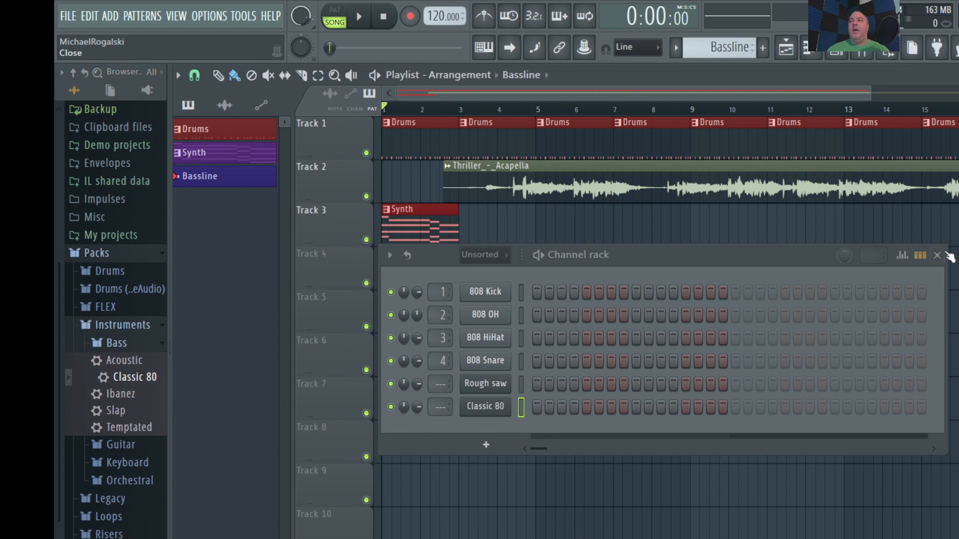
- Close the channel rack, open the Classic 80 piano roll and collapse the browser to widen it
left_click(938, 256)
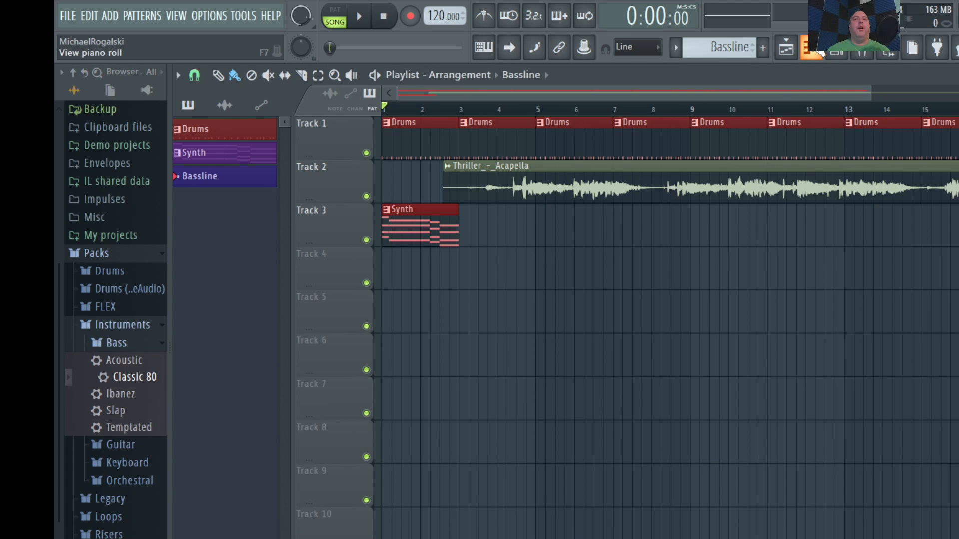
left_click(828, 50)
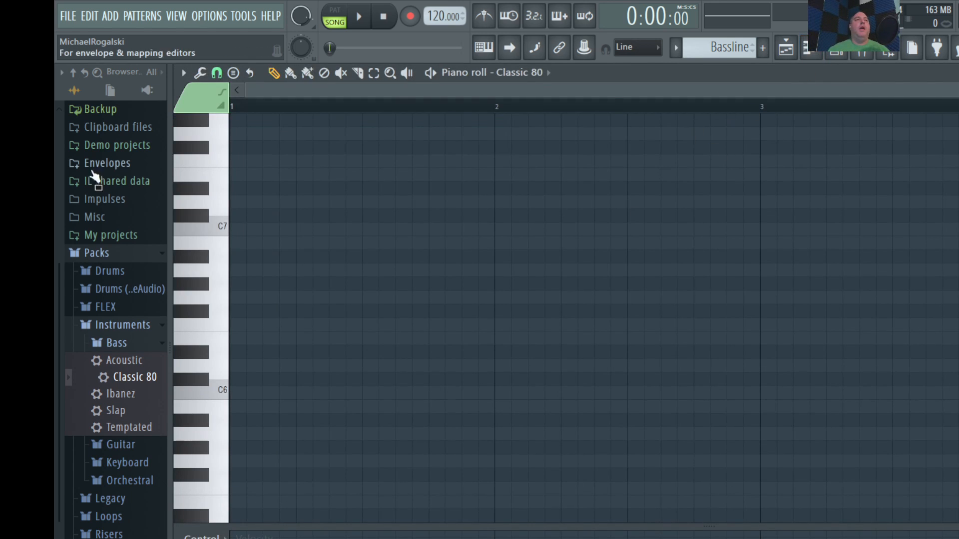
left_click_drag(168, 296, 55, 296)
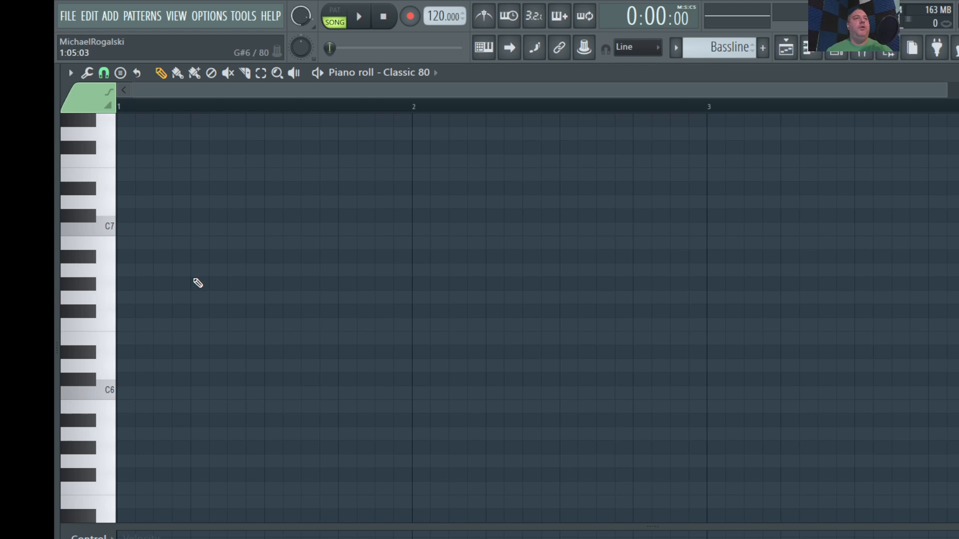
- Draw four consecutive two-step notes from the start of bar 1: B4, C#5, E5 and F#5
scroll(150, 378, "down", 6)
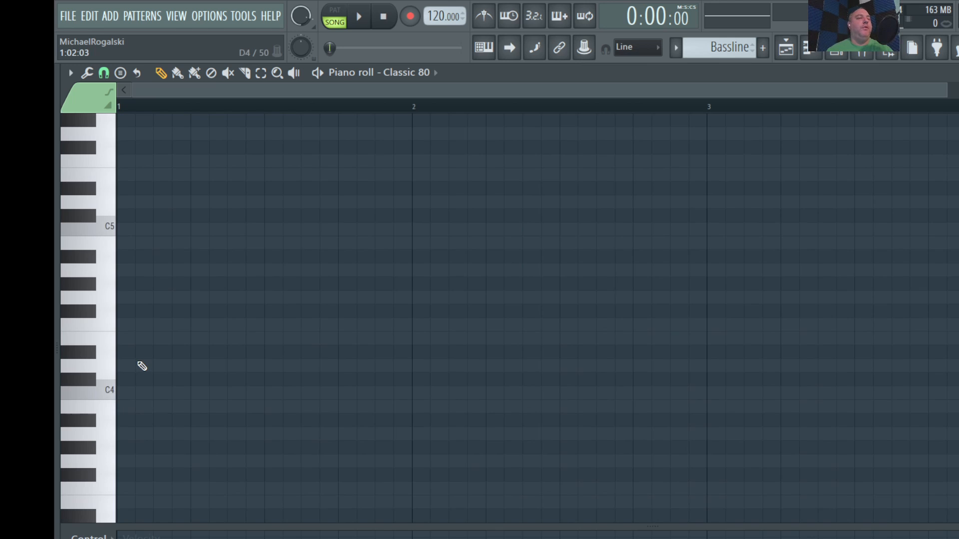
left_click(125, 245)
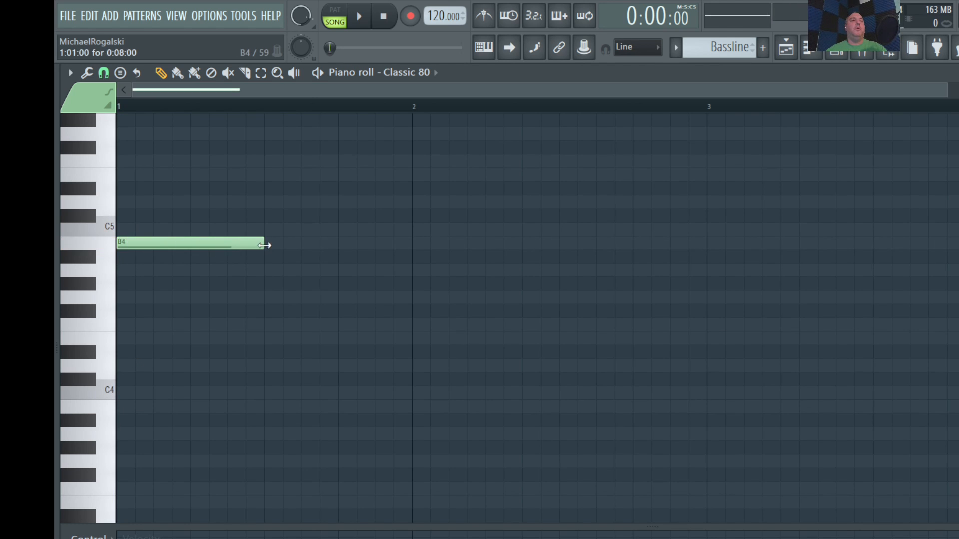
left_click_drag(265, 245, 185, 250)
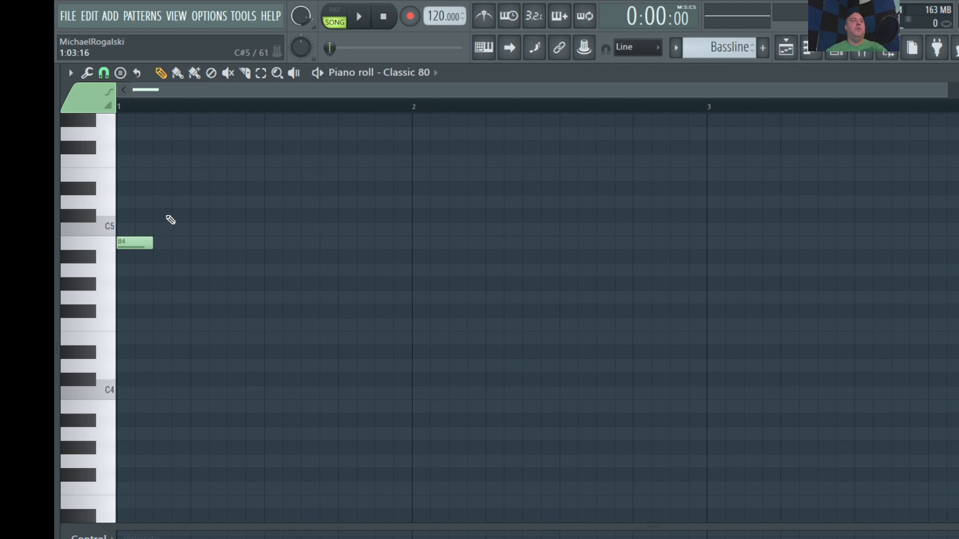
left_click(171, 217)
left_click_drag(192, 209, 178, 217)
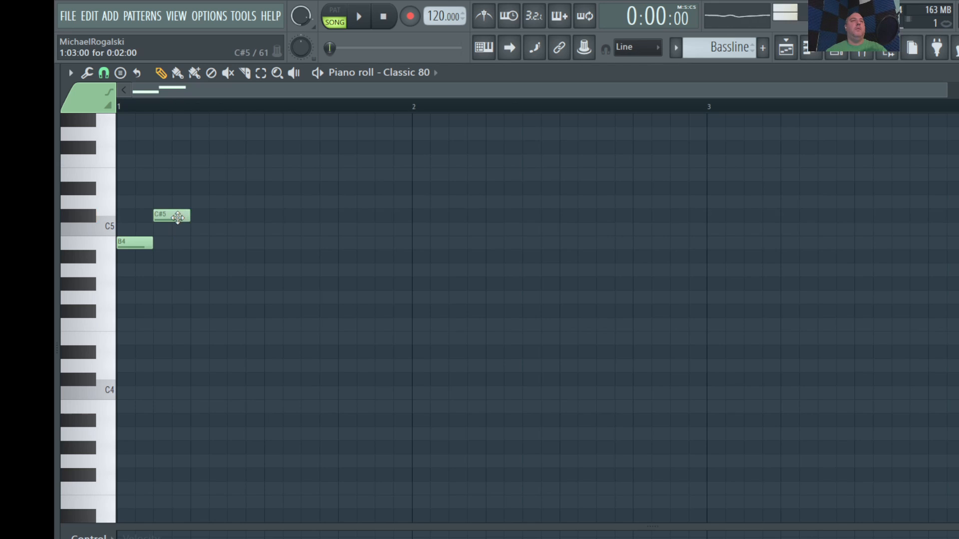
left_click(202, 176)
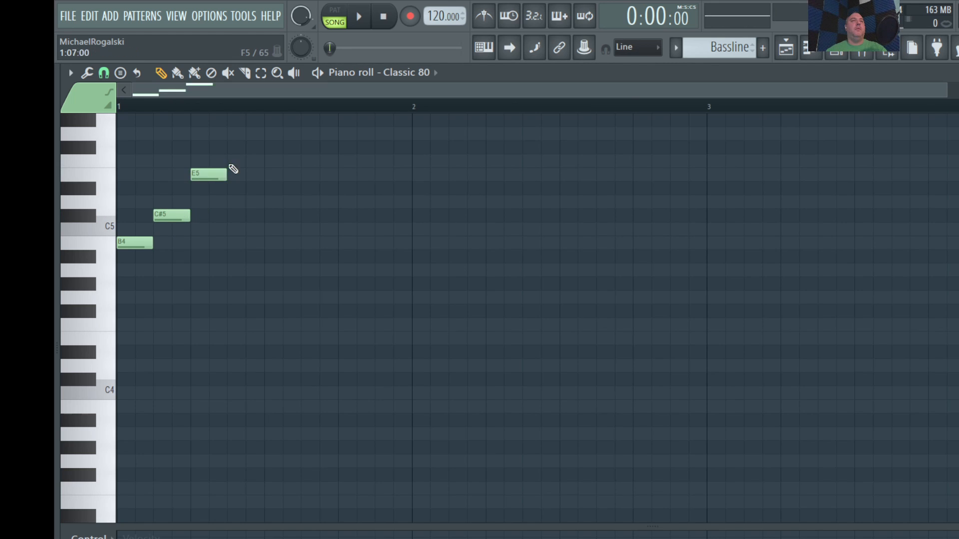
left_click(250, 148)
left_click_drag(264, 148, 245, 148)
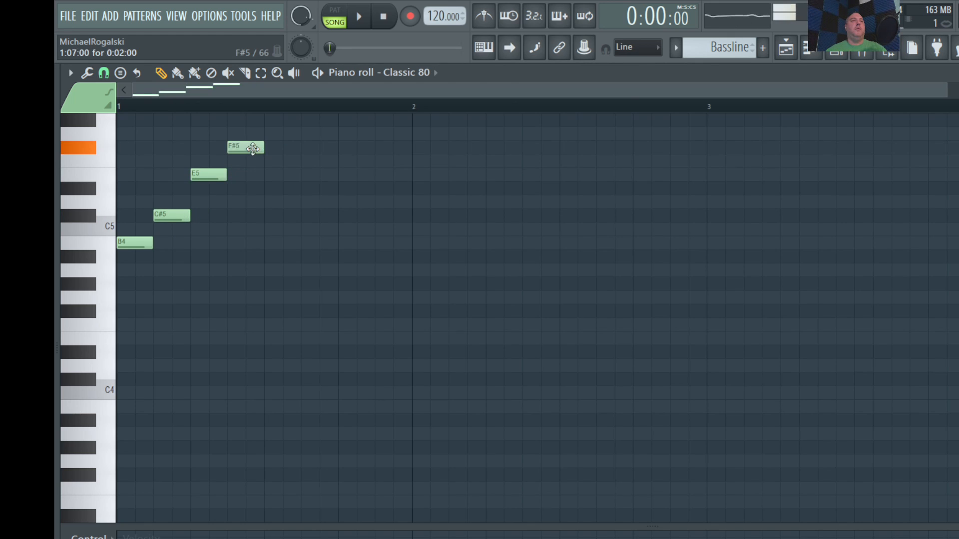
- Add a two-step C#5 note at step 9 and one-step C#5 notes at steps 12 and 16 of bar 1
left_click(279, 219)
left_click_drag(307, 215, 288, 214)
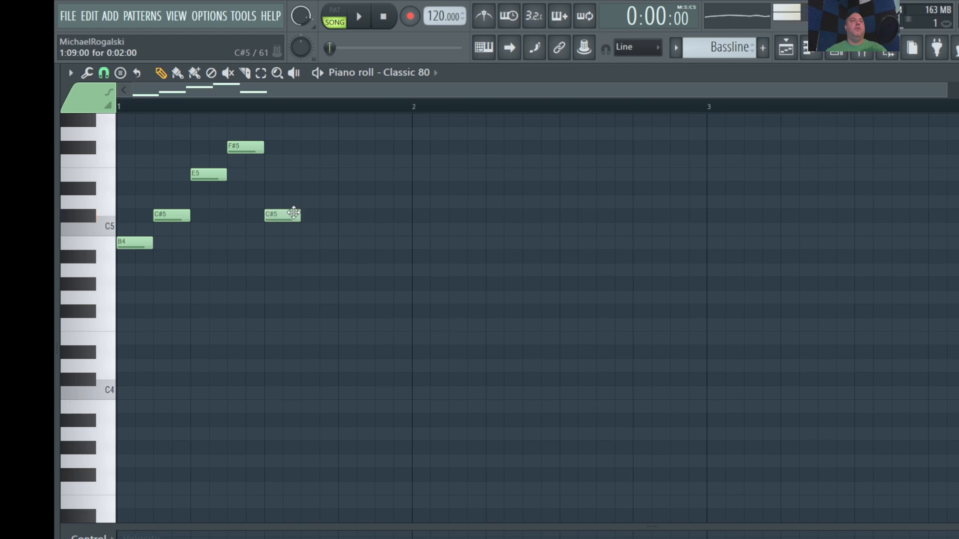
left_click(326, 217)
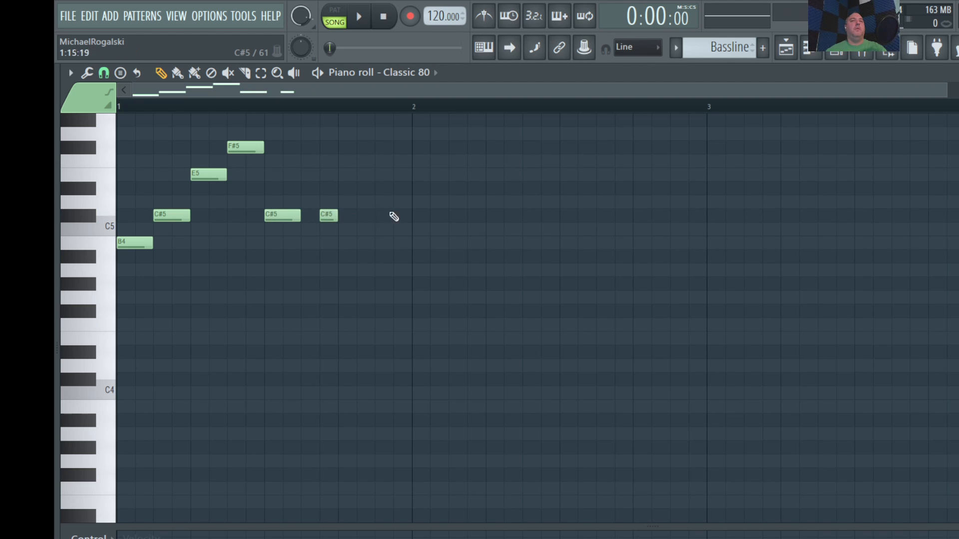
left_click(415, 216)
left_click_drag(421, 215, 405, 214)
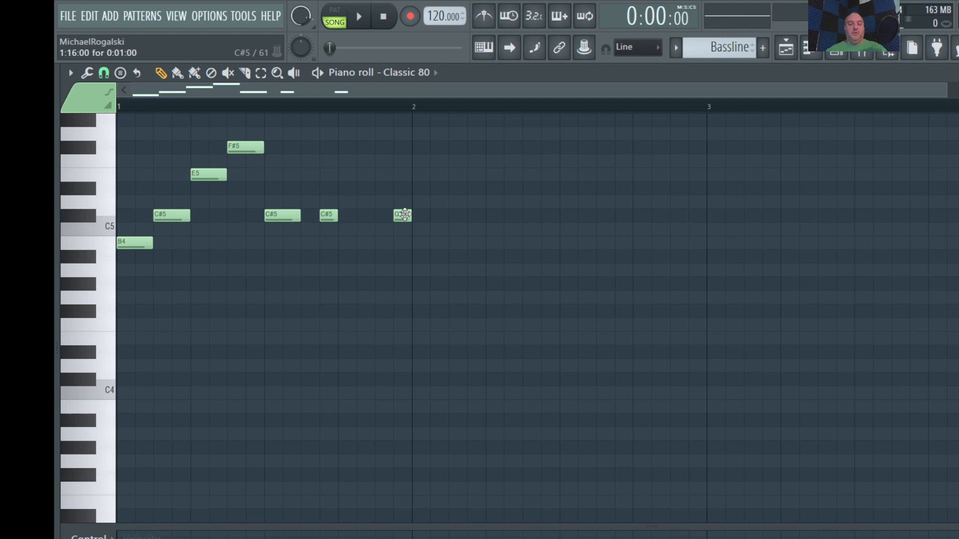
- Play back the Bassline pattern twice to check the timing and pitch of its notes
key("space")
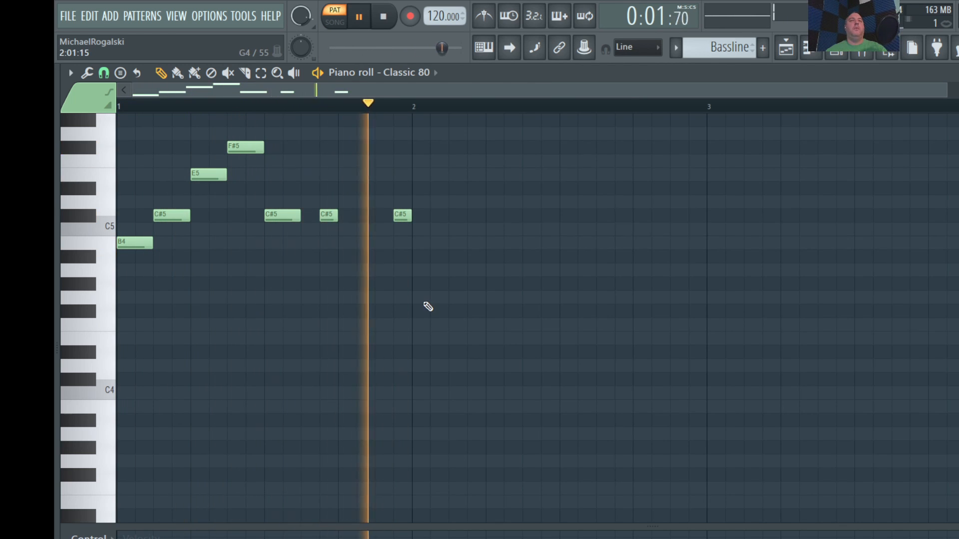
key("space")
scroll(412, 305, "up", 3)
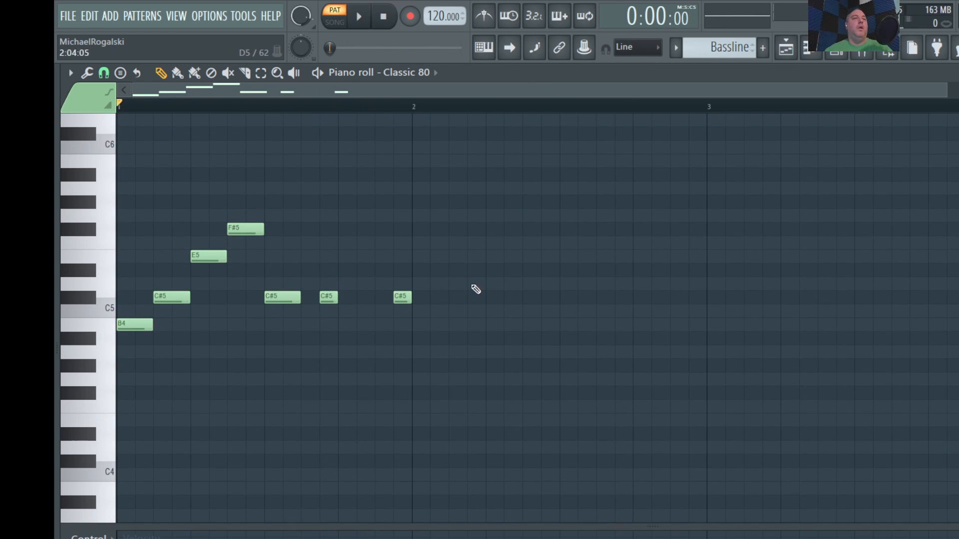
scroll(428, 274, "up", 2, "ctrl")
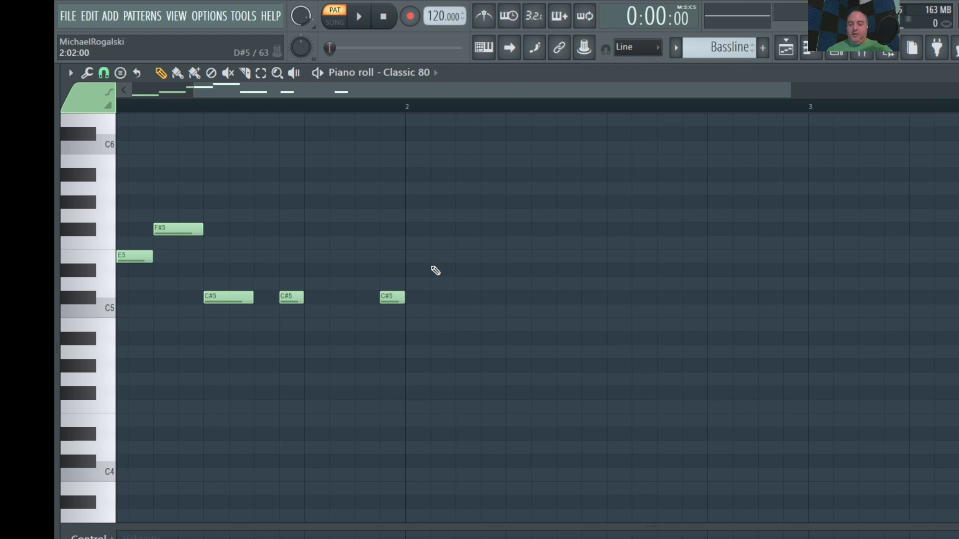
scroll(436, 271, "left", 3)
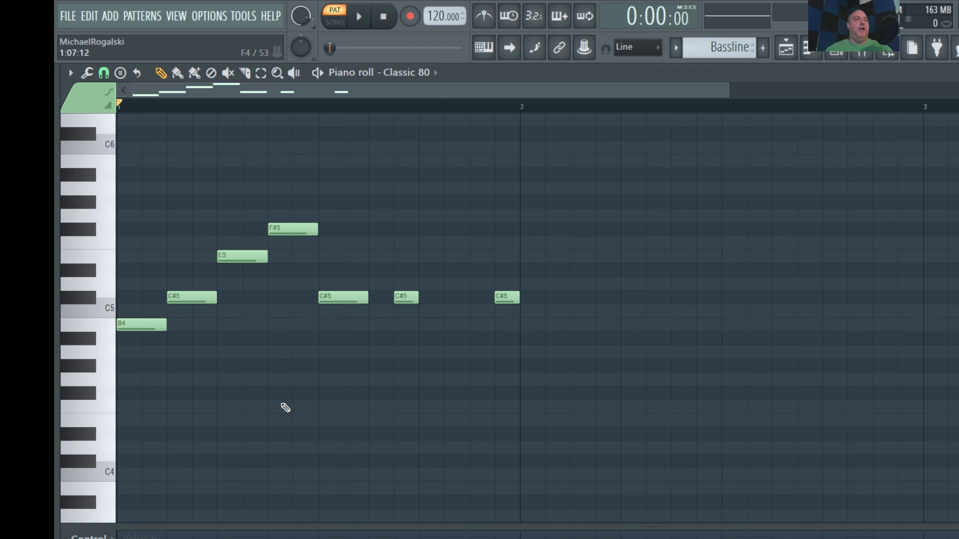
key("space")
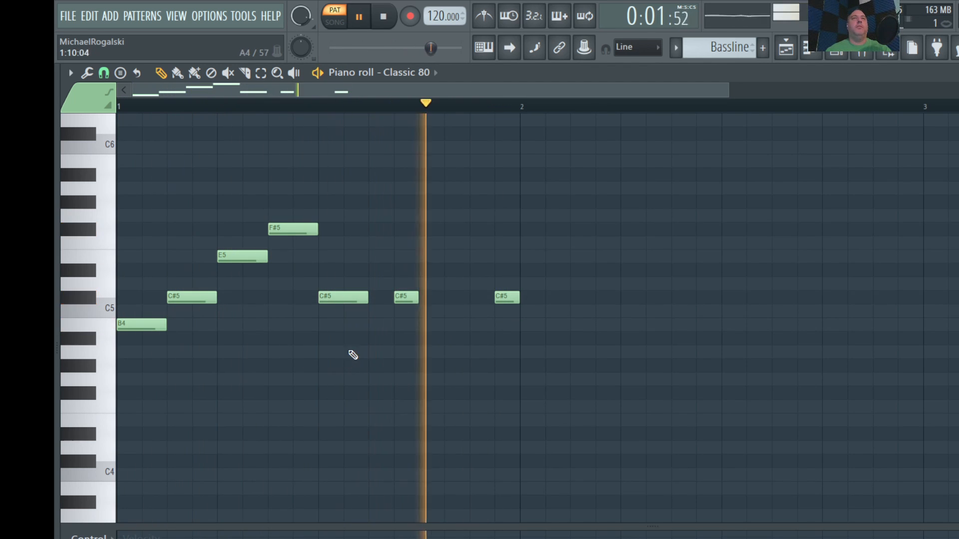
key("space")
- Place Bassline clips back to back on Track 4 of the playlist, from bar 3 through the rest of the song
left_click(783, 45)
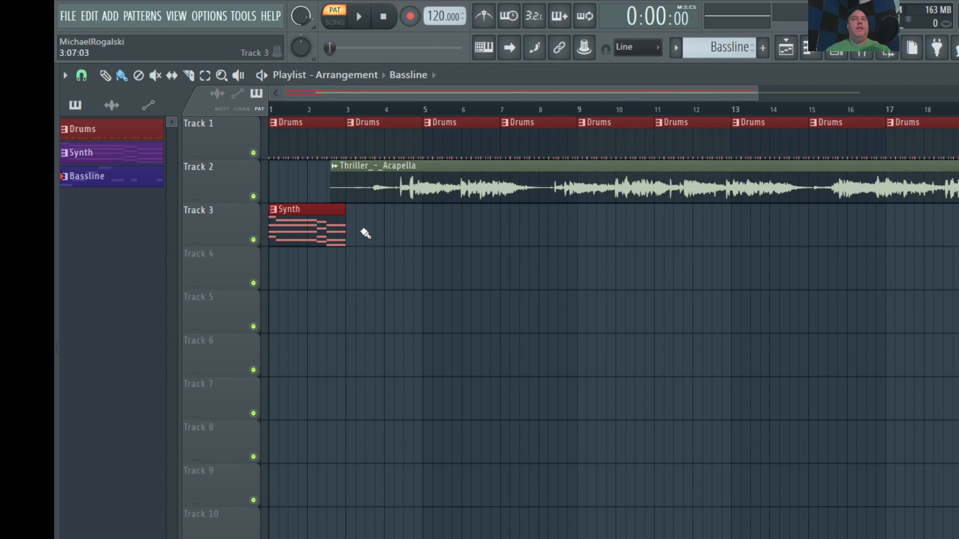
left_click(353, 268)
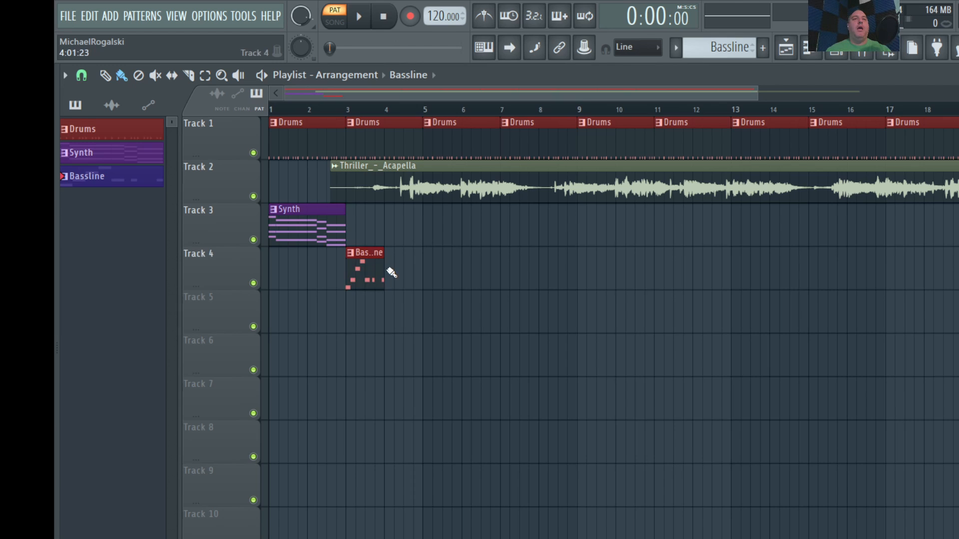
mouse_move(391, 273)
left_mouse_down()
mouse_move(528, 249)
mouse_move(956, 260)
left_mouse_up()
scroll(739, 146, "left", 8)
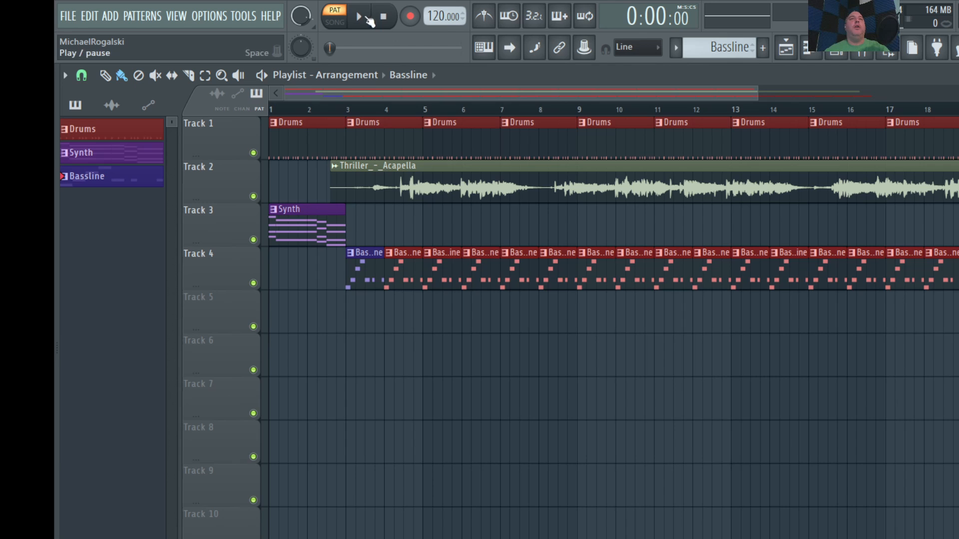
- Play the arrangement in song mode to hear the bassline with the drums and acapella, and stop playback
left_click(335, 22)
left_click(359, 17)
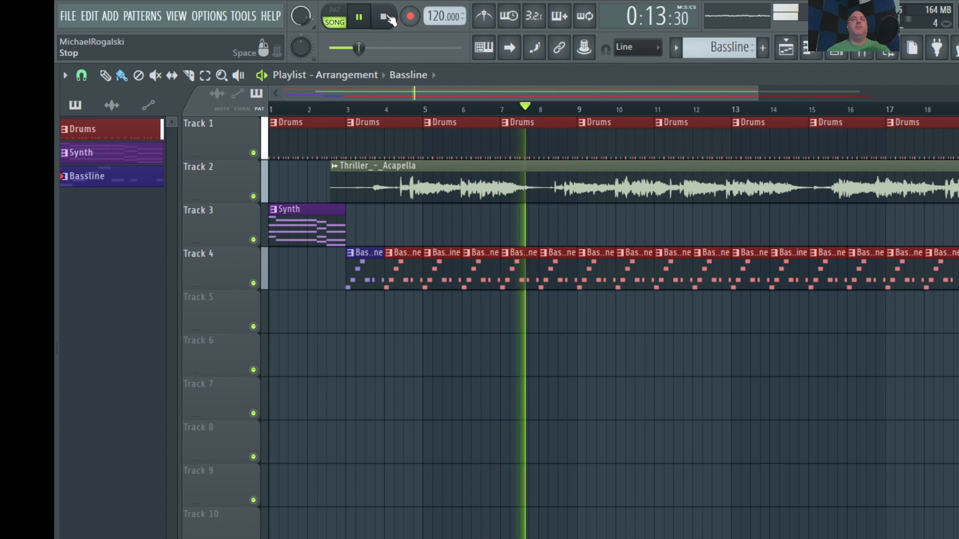
left_click(384, 25)
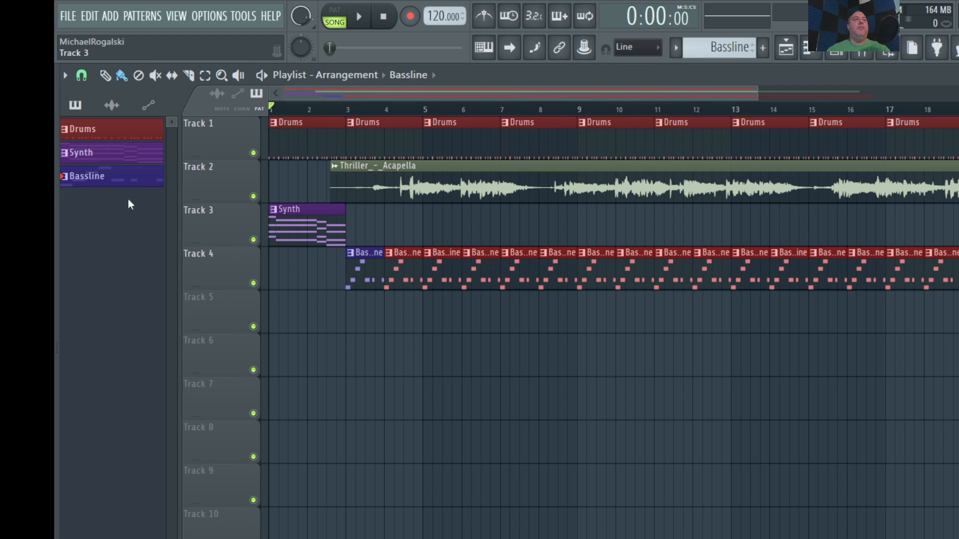
- Create a new pattern named Thriller Bass and colour it blue
left_click(762, 48)
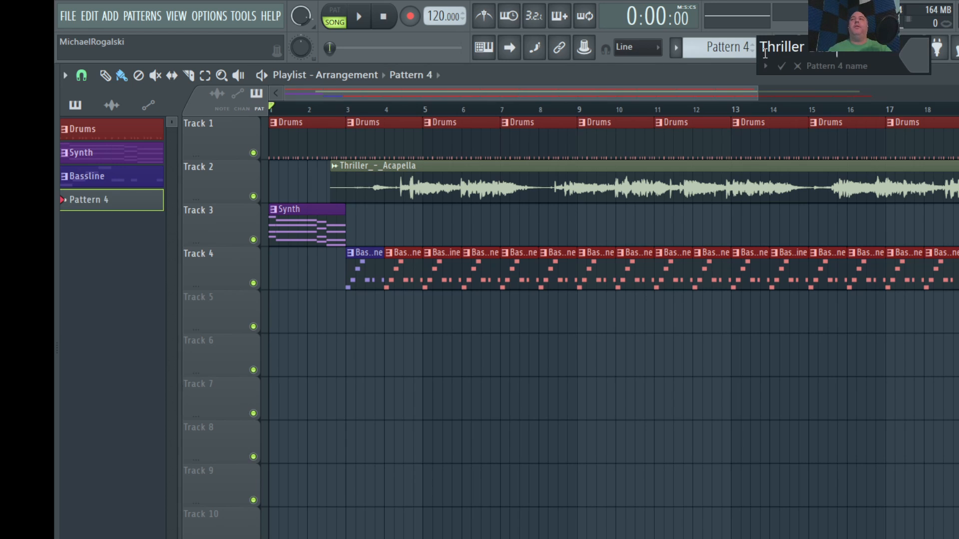
left_click(925, 59)
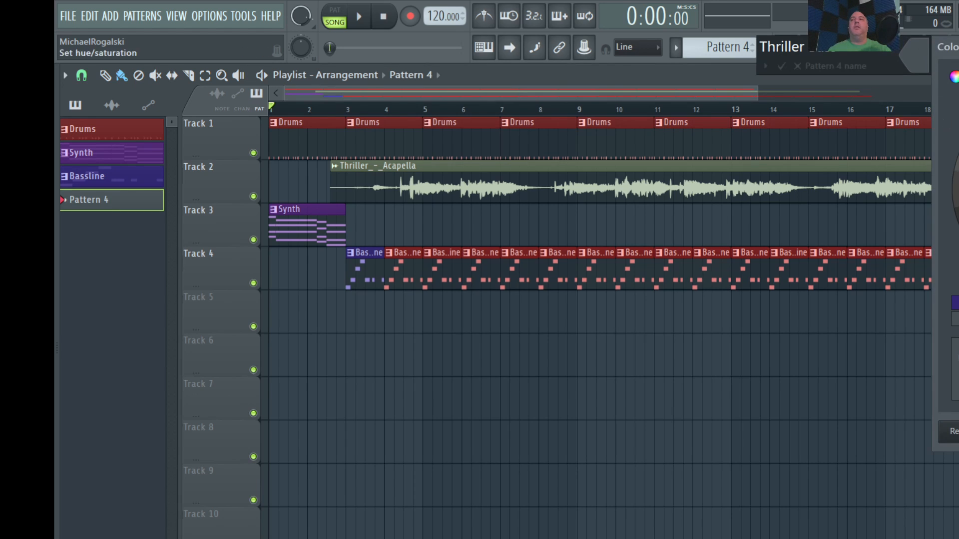
key("Return")
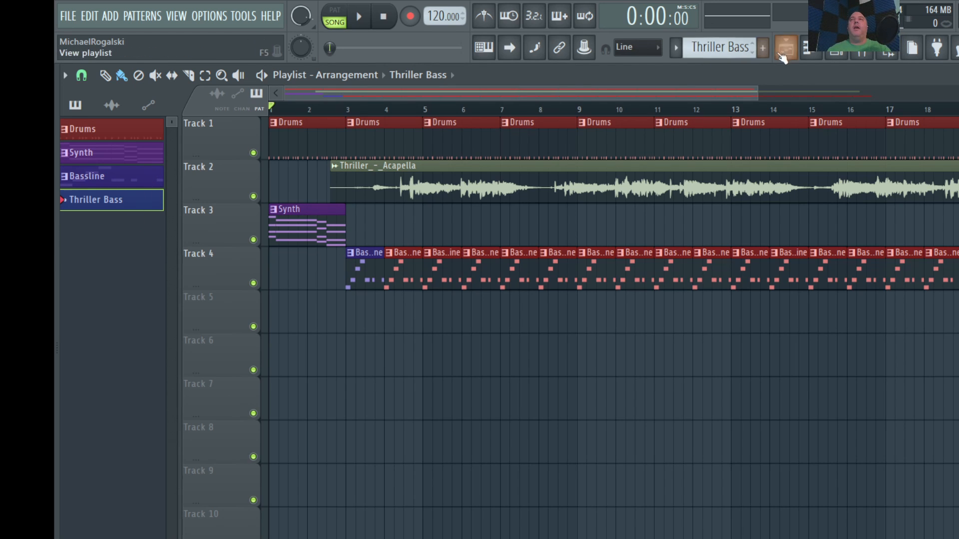
- In the Classic 80 piano roll, draw a three-step C#5 followed by an E5 held to the end of bar 1
left_click(819, 54)
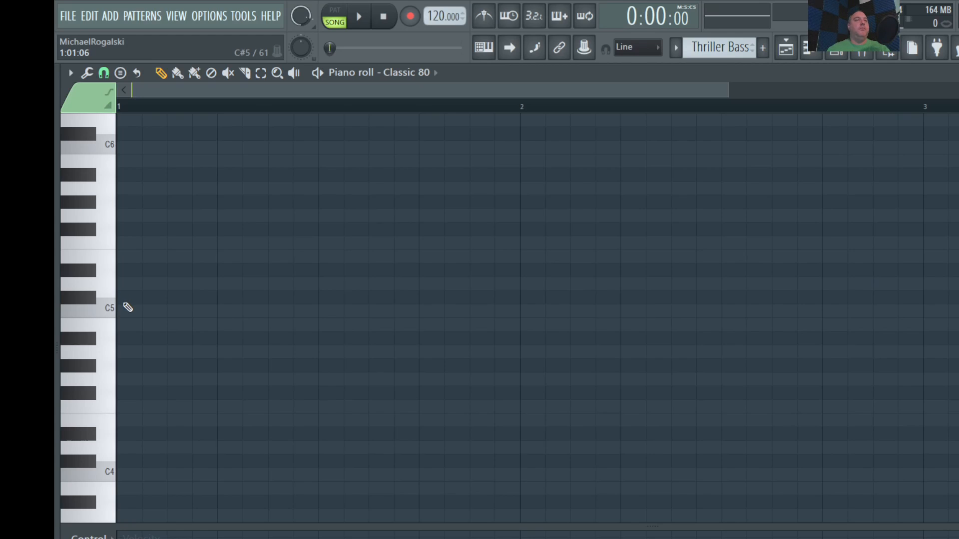
left_click(127, 300)
left_click(179, 299)
right_click(181, 300)
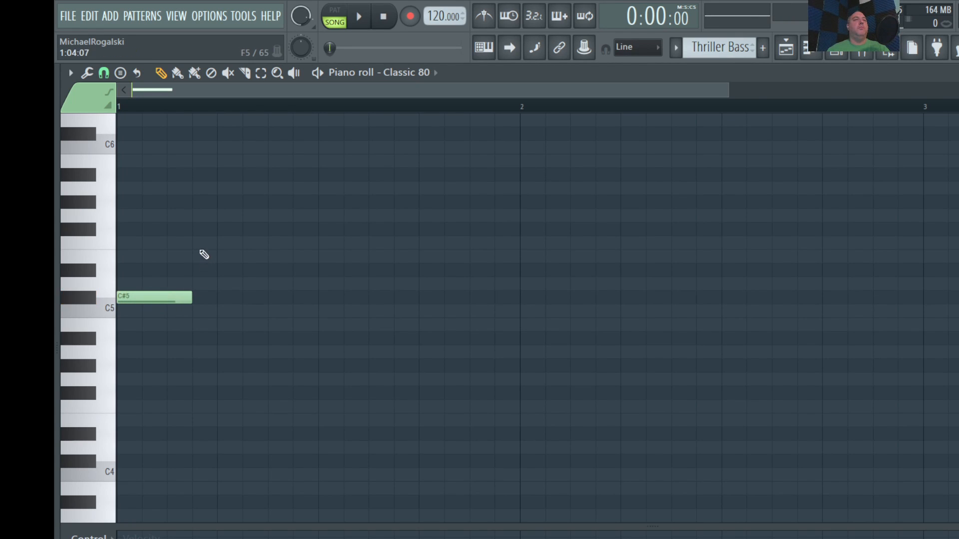
left_click(202, 257)
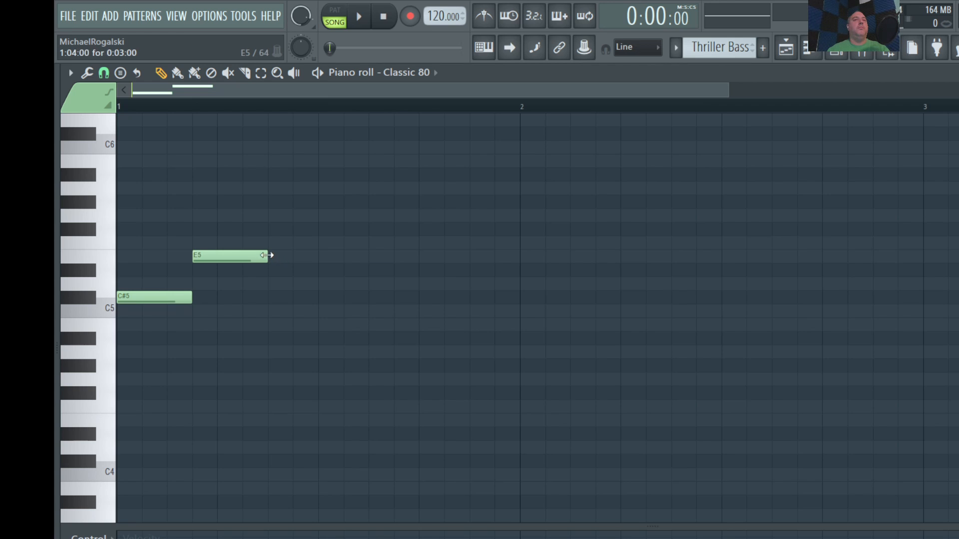
left_click_drag(269, 254, 502, 262)
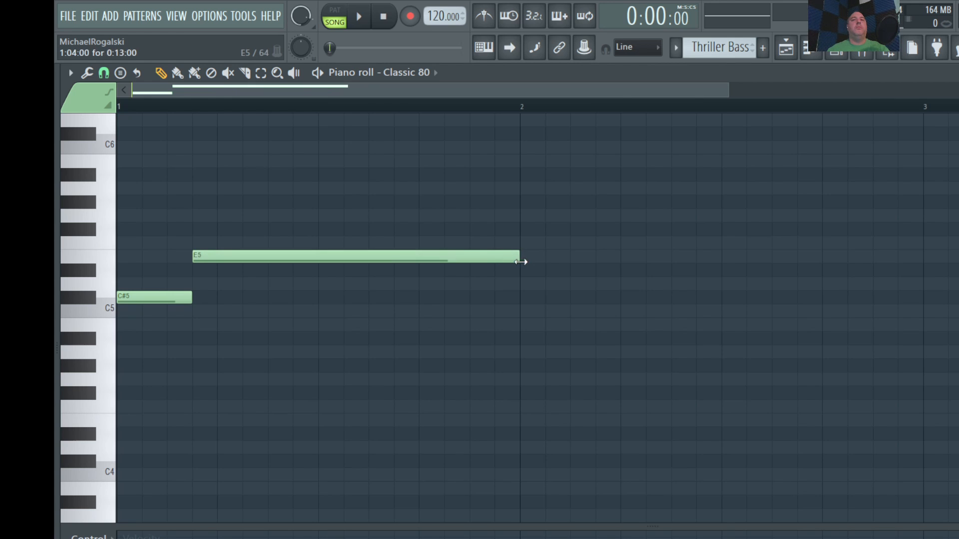
- Fill bar 2 with a four-step E5, a four-step F#5 and an eight-step C#5
left_click(524, 258)
left_click_drag(843, 255, 649, 271)
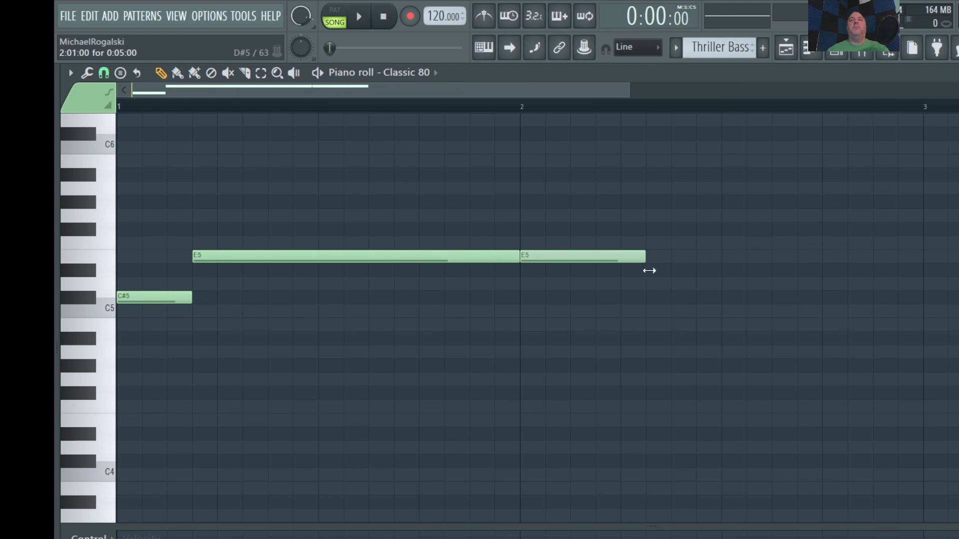
left_click(627, 232)
left_click(728, 298)
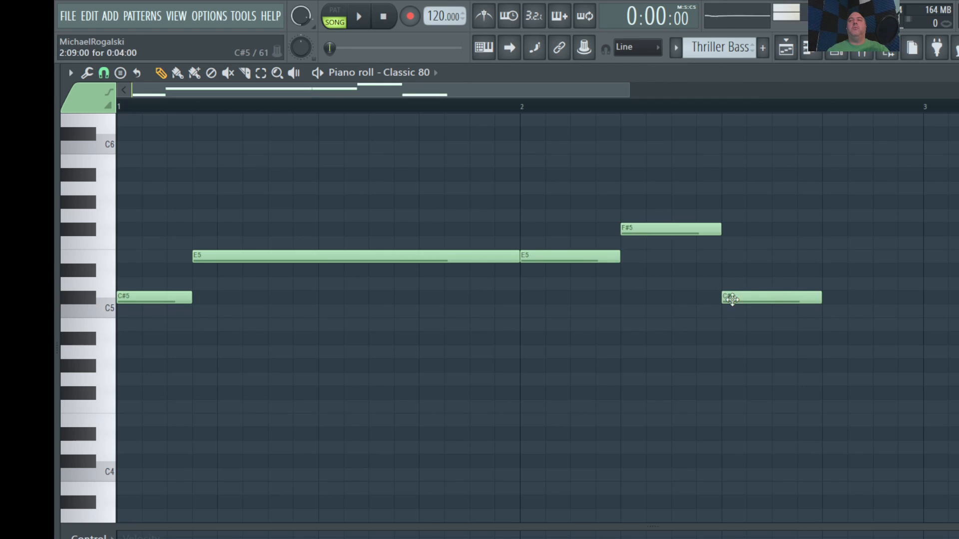
left_click_drag(835, 297, 921, 299)
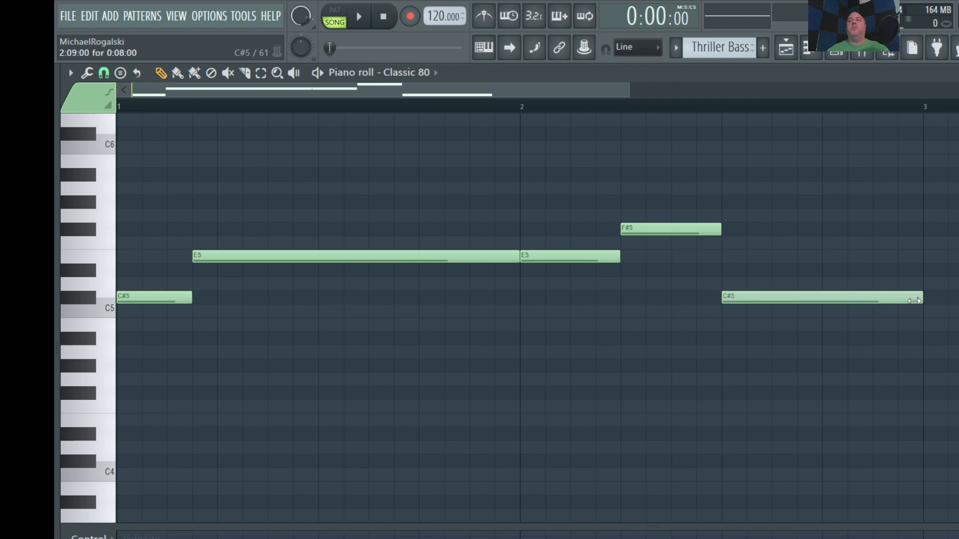
- Play back the Thriller Bass pattern in pattern mode to check its notes
left_click(341, 11)
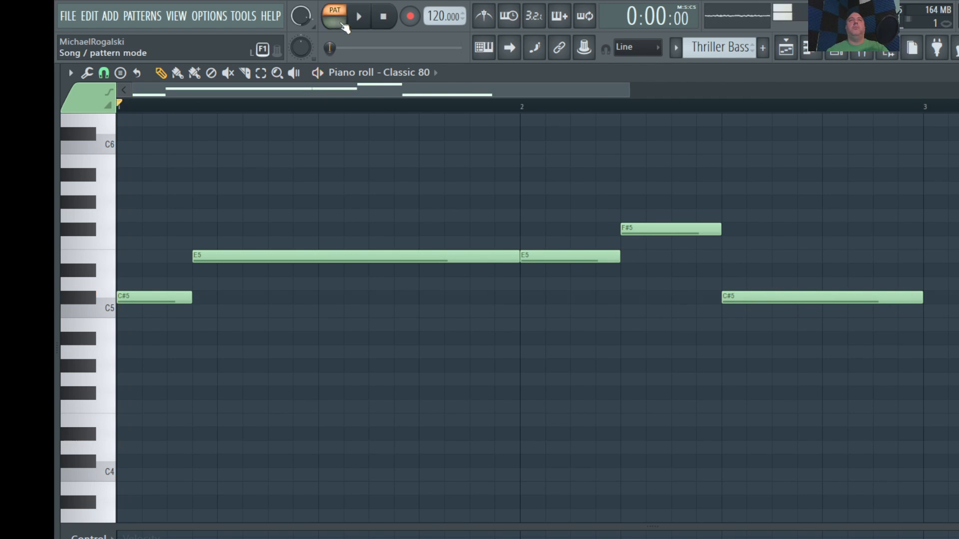
key("space")
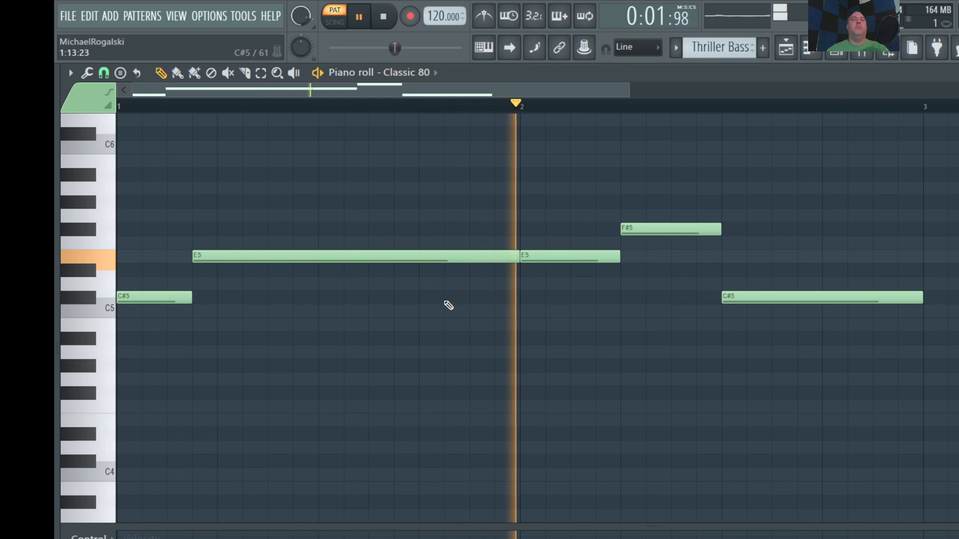
key("space")
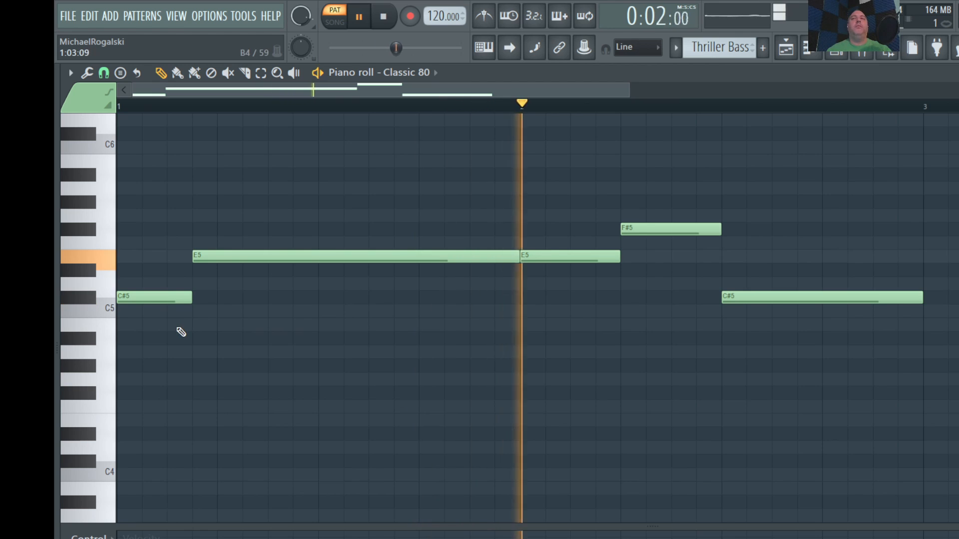
key("space")
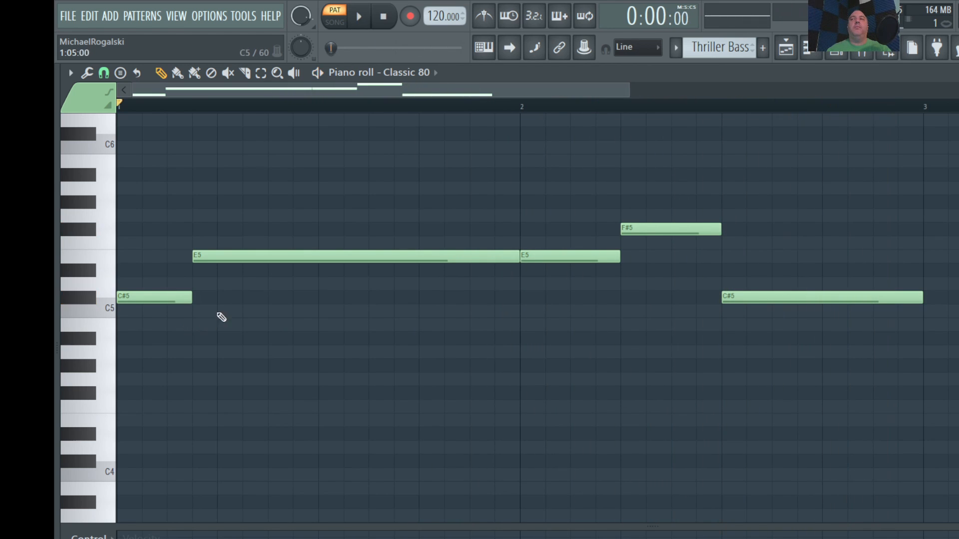
- Close the piano roll and place the Thriller Bass clip at bar 1 of Track 4, before the Bassline clips
key("Escape")
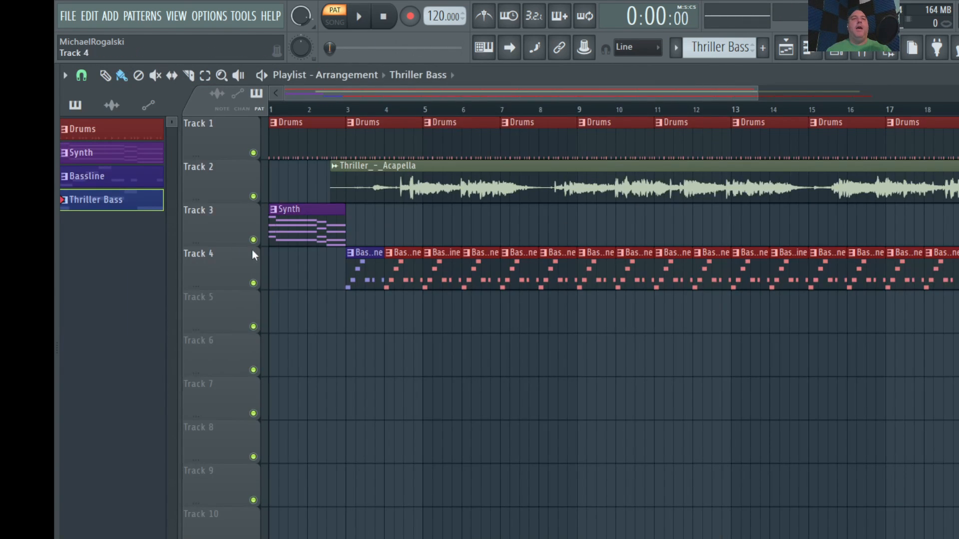
left_click(275, 270)
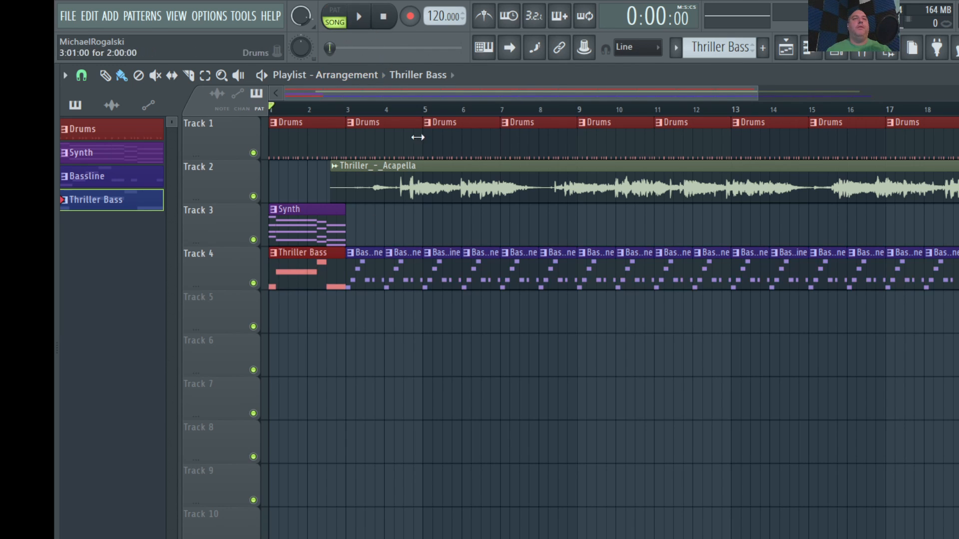
- Play the arrangement from the start and then from bars 13, 16 and 18 to locate the chorus in the acapella
key("space")
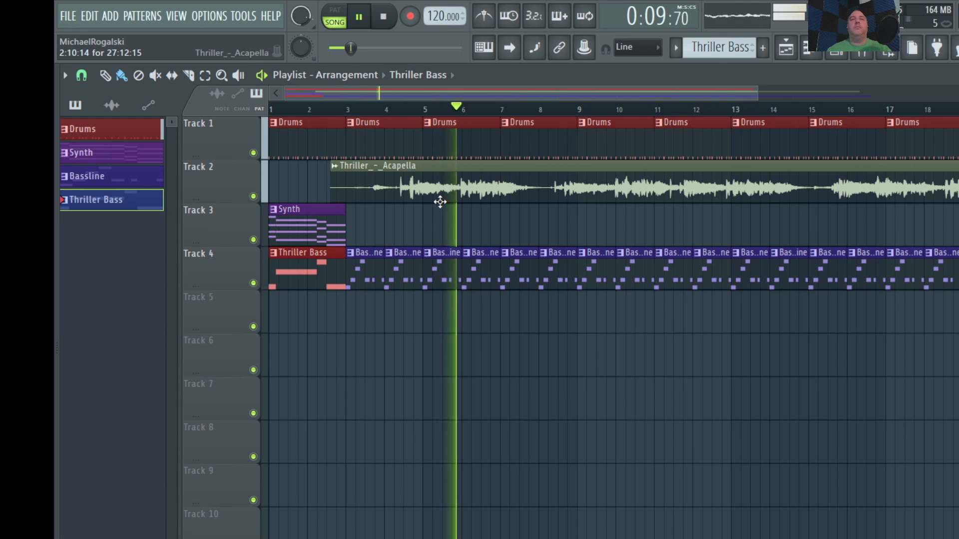
key("space")
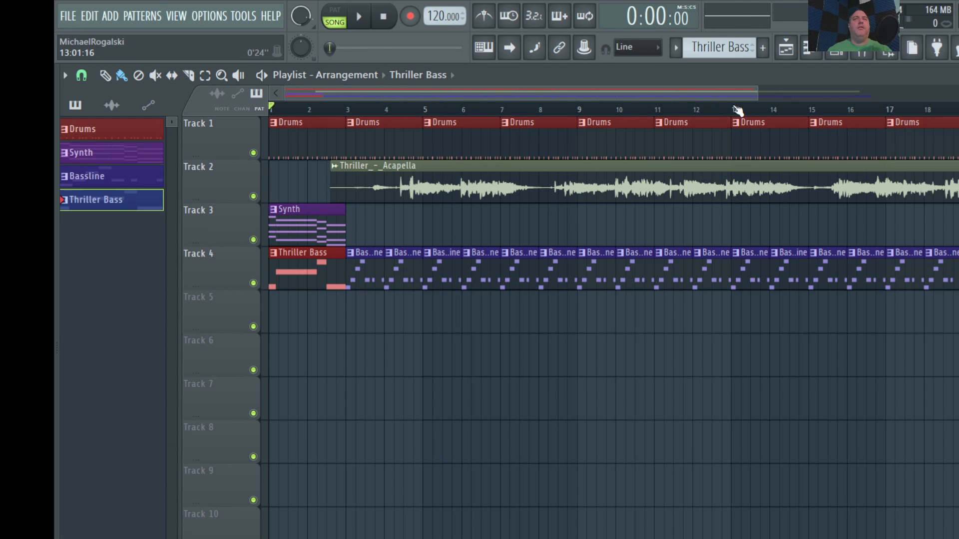
left_click(737, 110)
key("space")
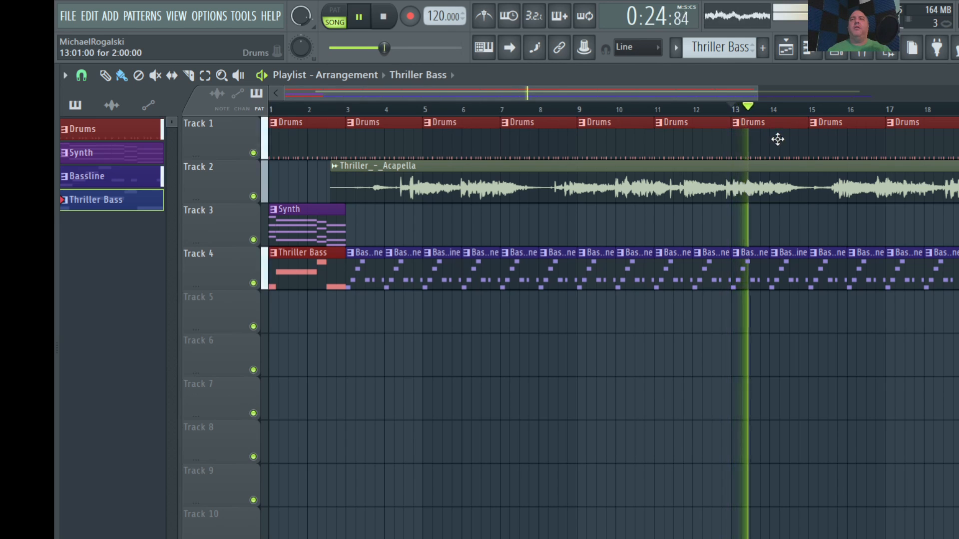
left_click(845, 110)
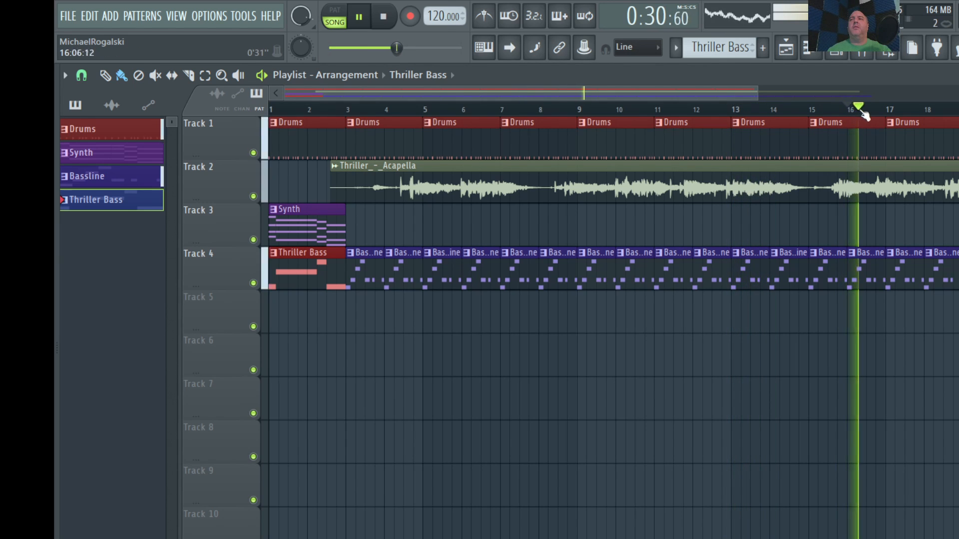
left_click(930, 109)
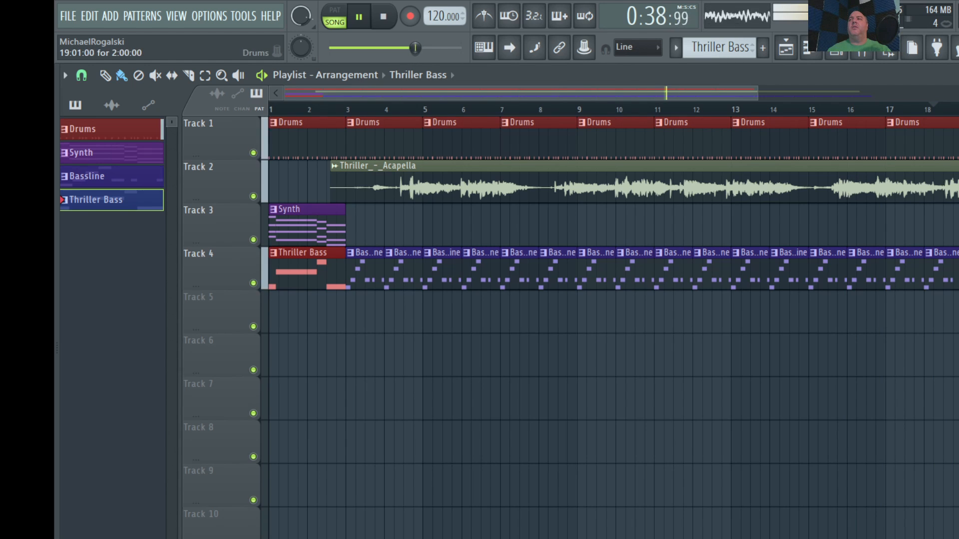
- Add a Thriller Bass clip on Track 4 and a Synth clip on Track 3, both at bar 20, and audition the section
key("space")
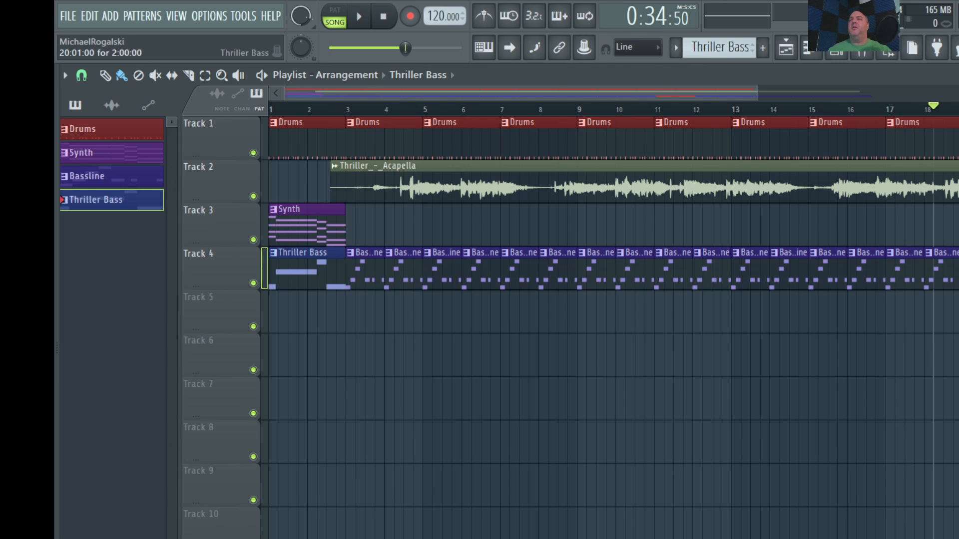
left_click(284, 220)
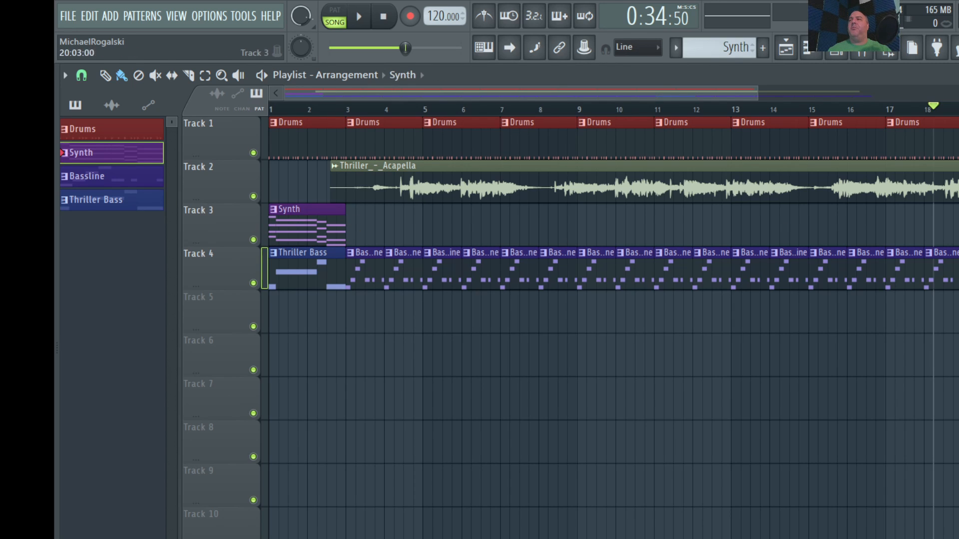
key("space")
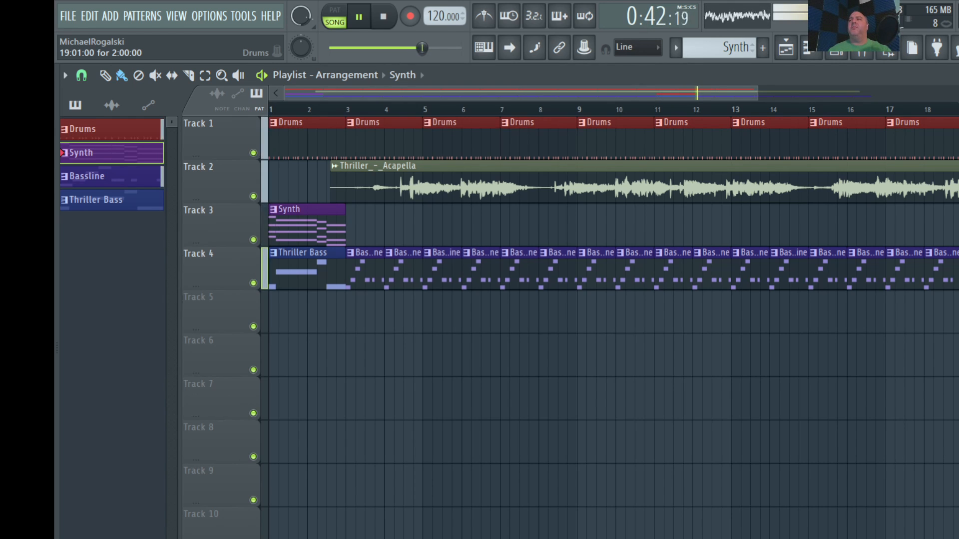
key("space")
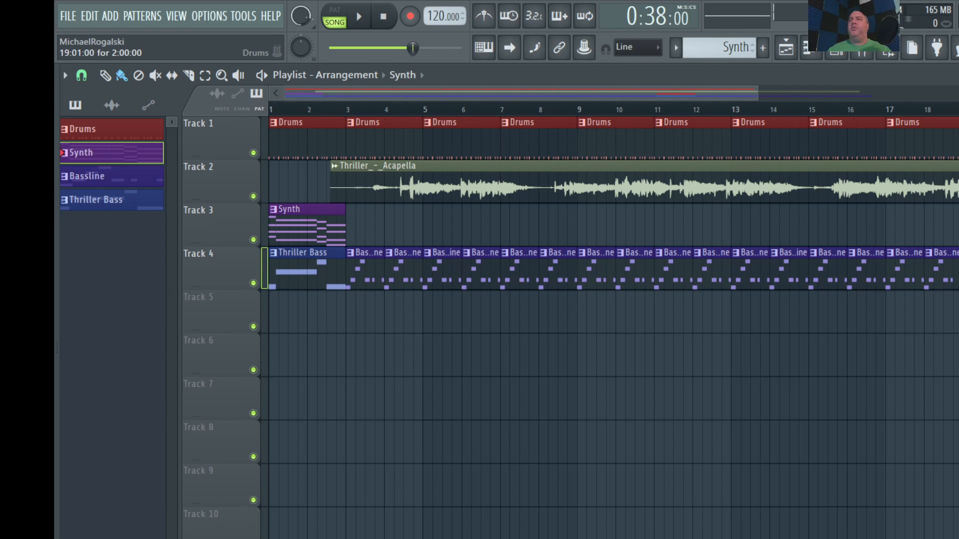
- Play back the transition into bar 20 from the middle of bar 19 to check the acapella's timing
scroll(956, 193, "up", 8)
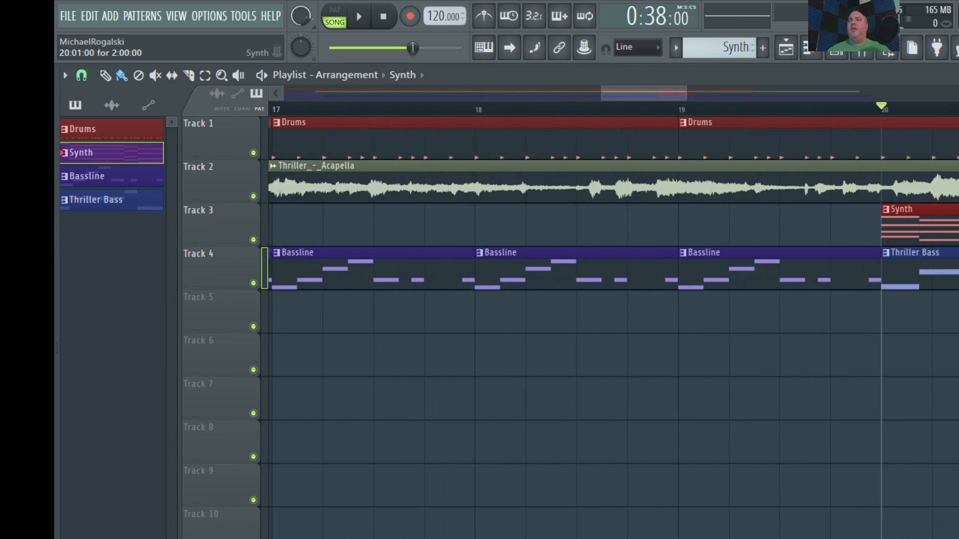
left_click(805, 110)
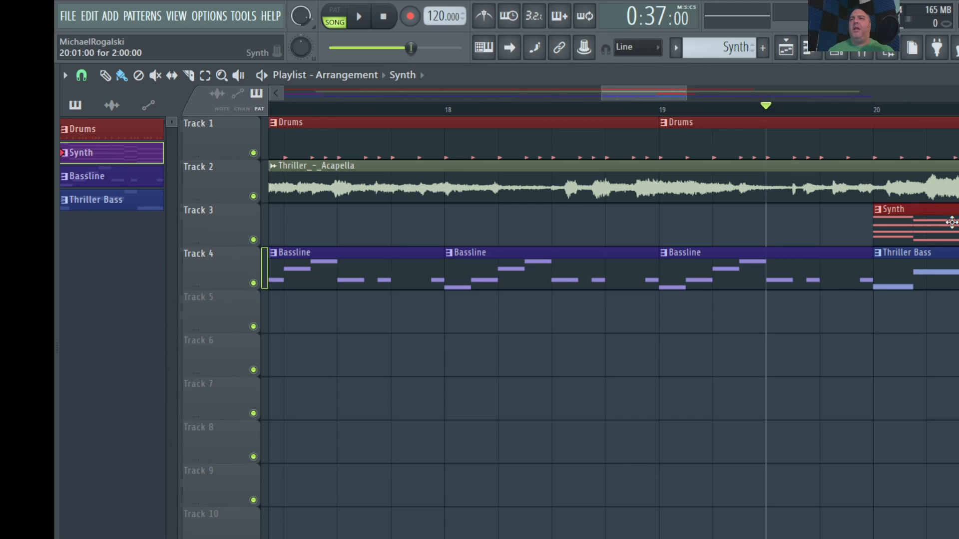
key("space")
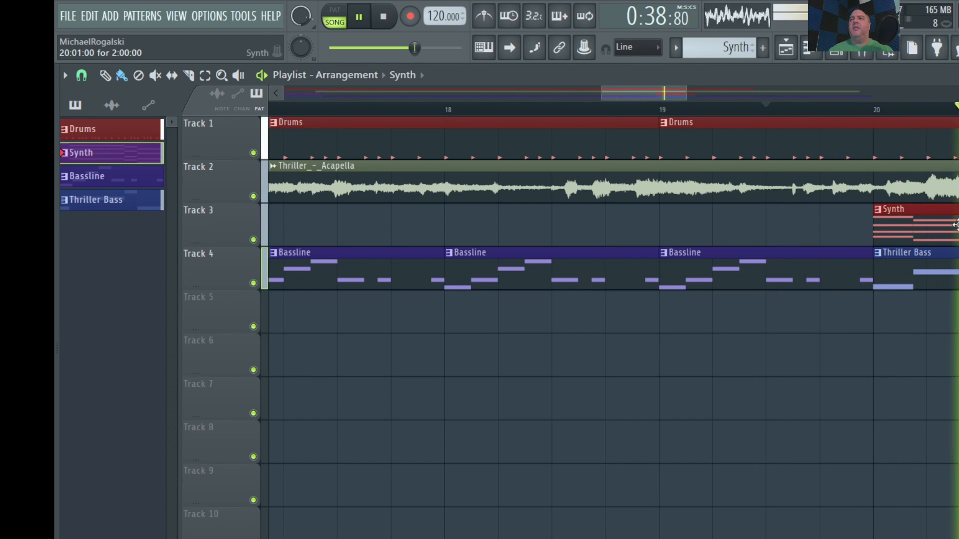
key("space")
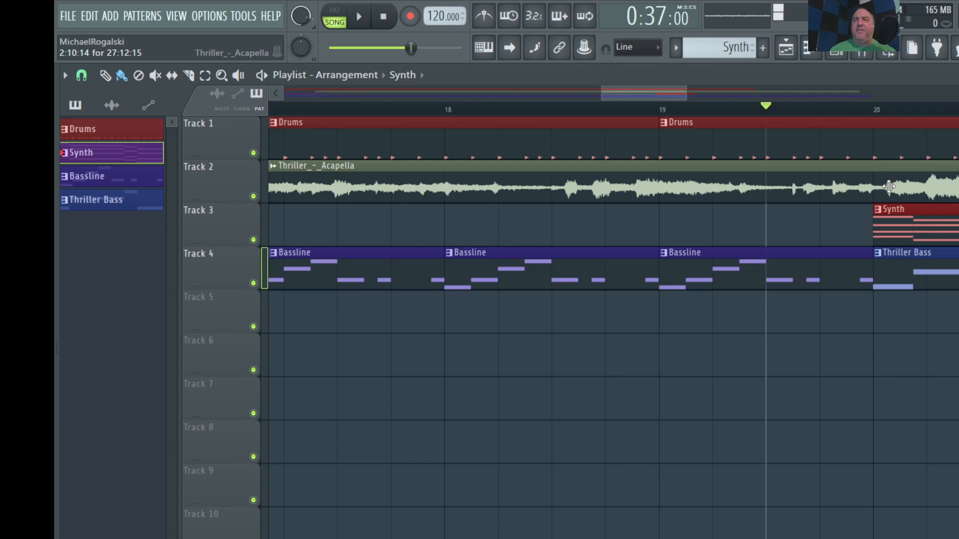
- Shift the Thriller acapella clip slightly earlier on Track 2 and replay it from the middle of bar 18
left_click_drag(910, 187, 898, 187)
left_click(550, 107)
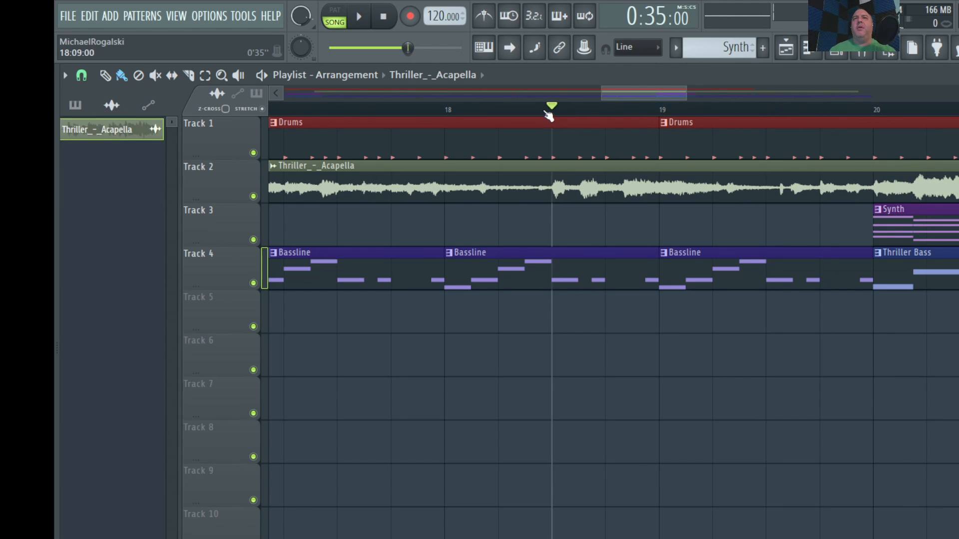
key("space")
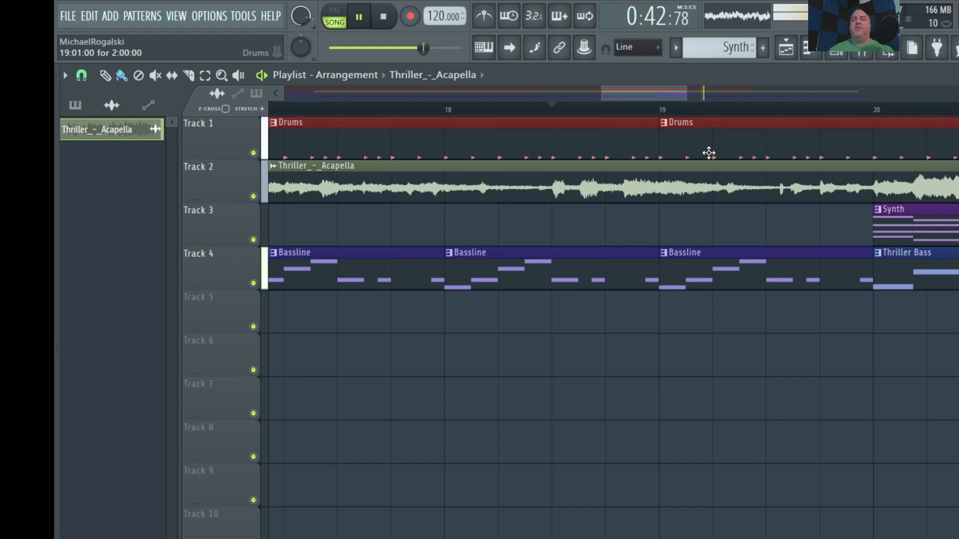
key("space")
- Play the arrangement from near the start of bar 1 to check the shifted acapella against the intro and bassline
scroll(729, 136, "down", 1)
scroll(729, 136, "down", 3)
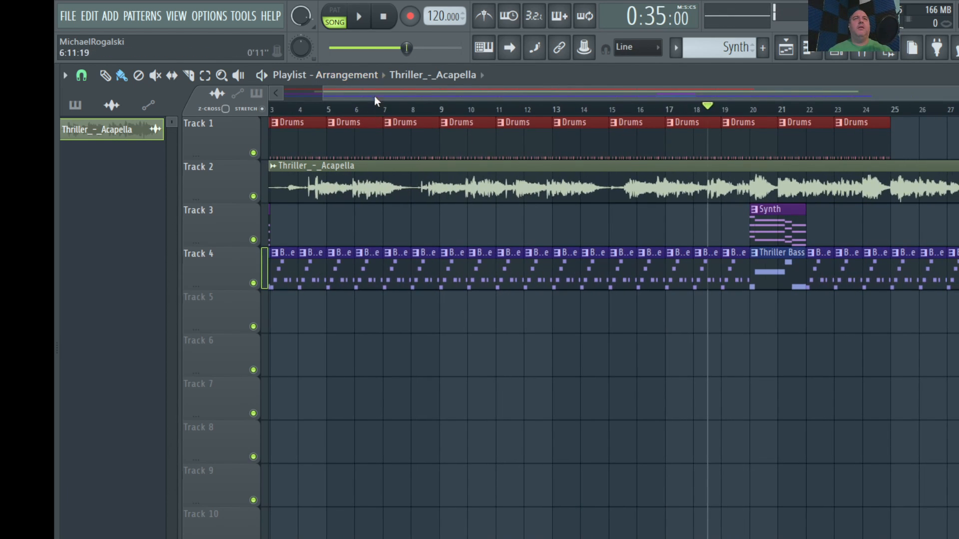
left_click_drag(375, 97, 240, 111)
left_click(287, 111)
key("space")
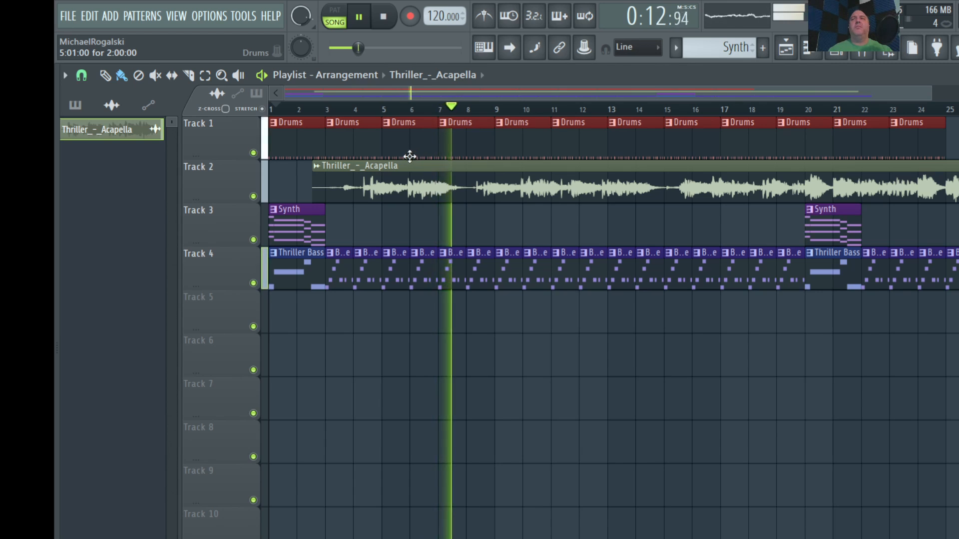
key("space")
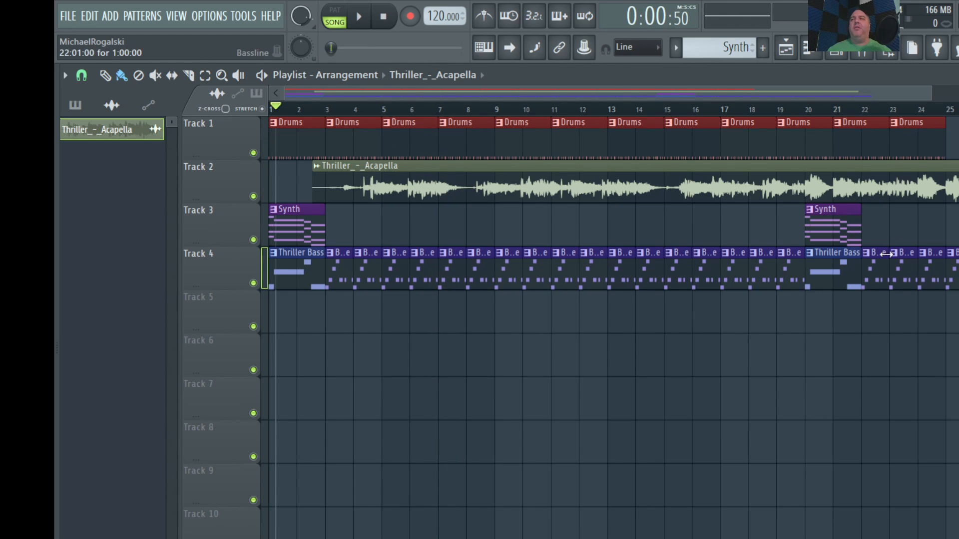
- Delete the Bassline clips from bar 22 onward and the Drums clip at bar 23, and return the playhead to the start
right_click(883, 277)
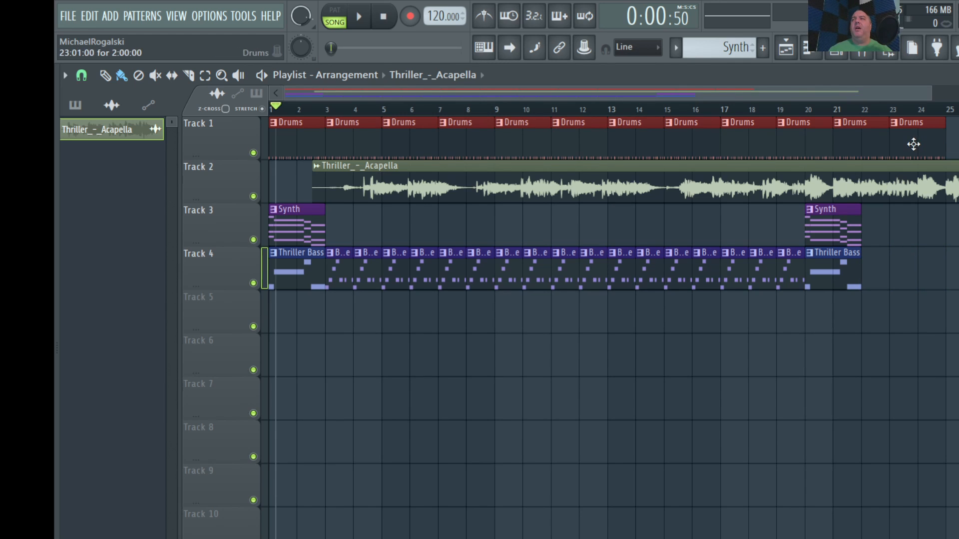
right_click(914, 145)
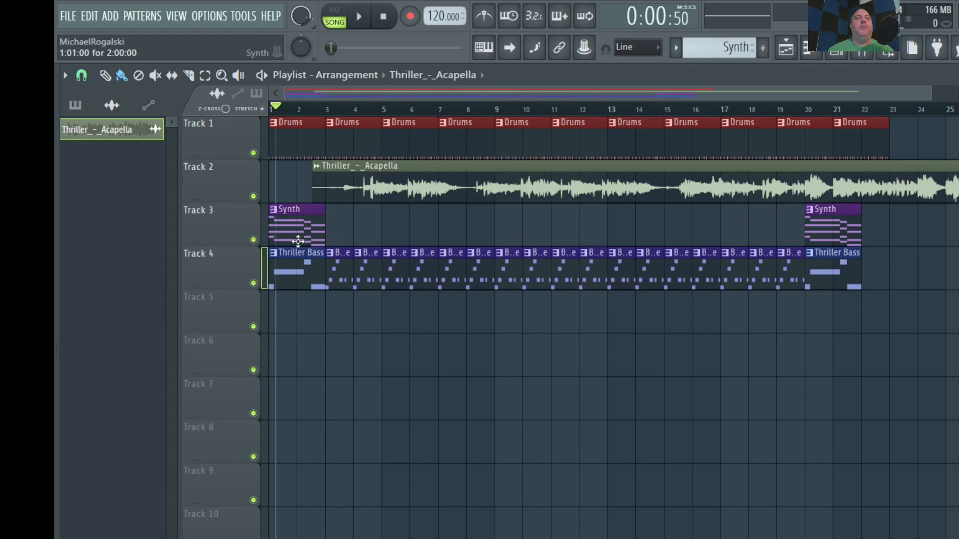
left_click(278, 112)
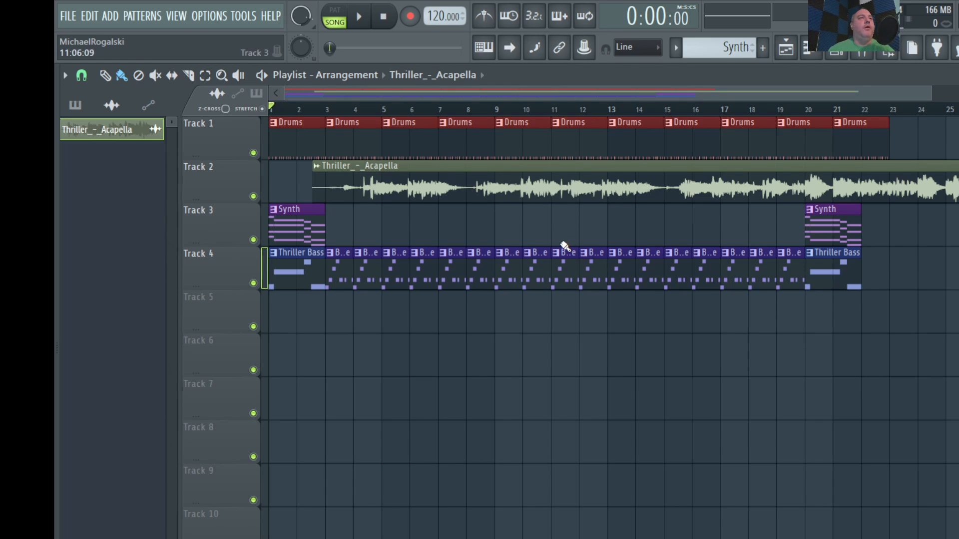